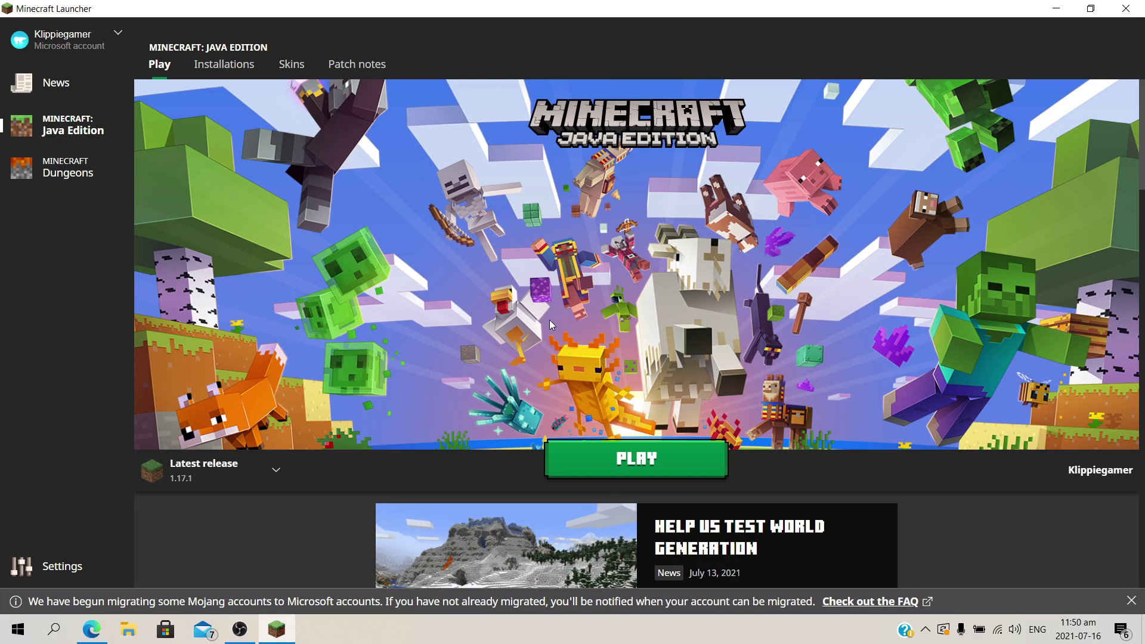
# - Browse the launcher's installation list up to OptiFine, then close it without choosing
pyautogui.click(251, 468)
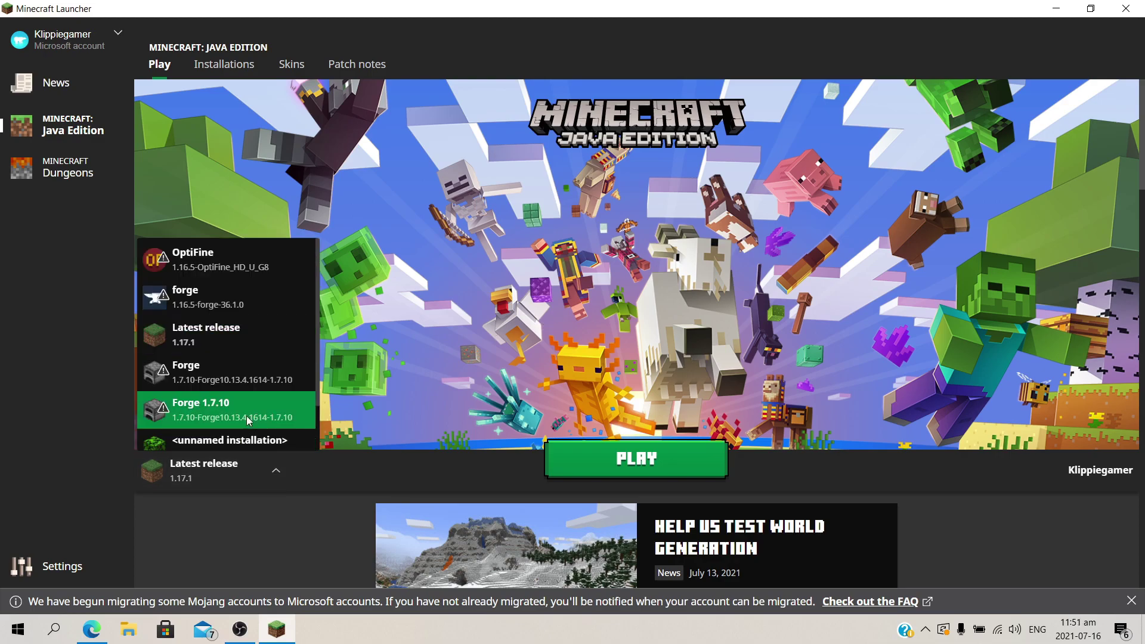
pyautogui.press('Up')
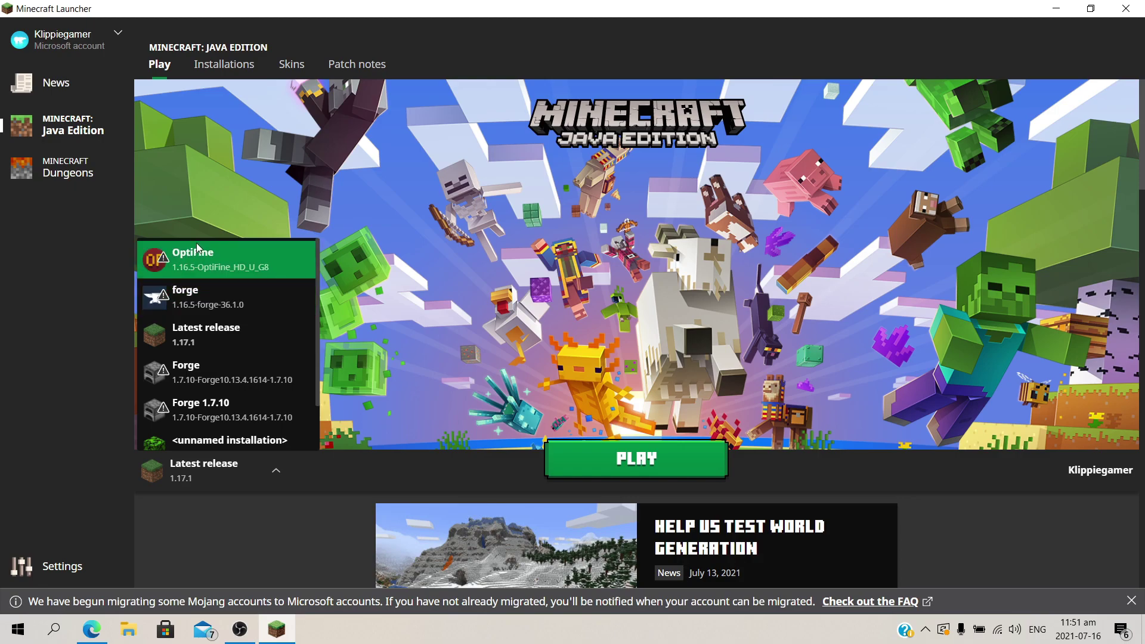
pyautogui.click(499, 350)
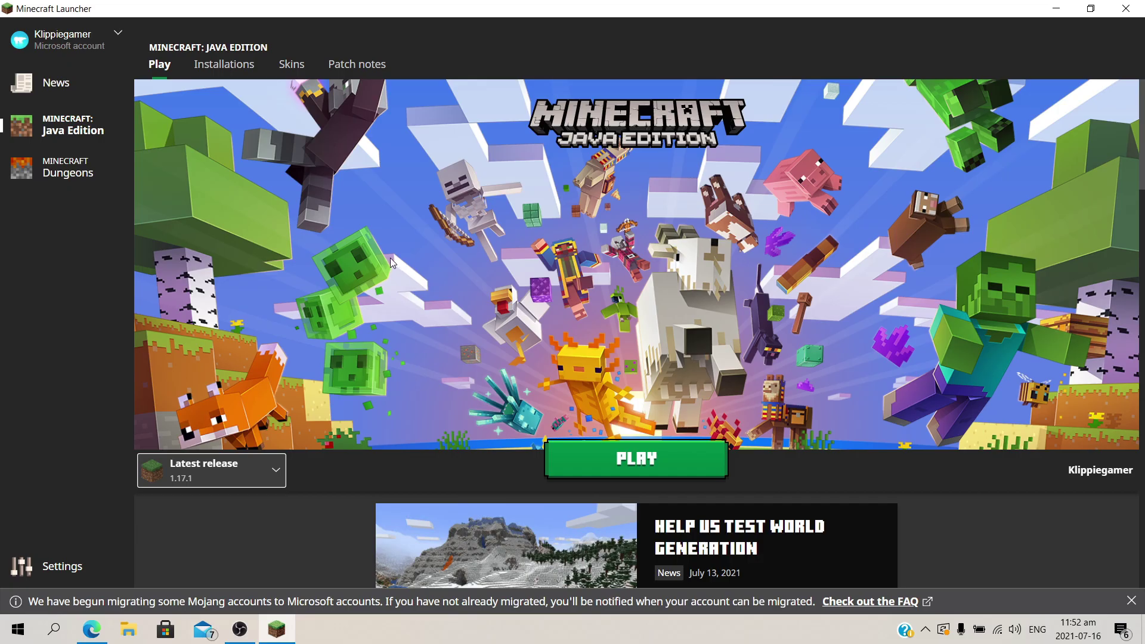
# - In Edge, go to the Forge 1.16.5 downloads page and find Download Recommended
pyautogui.hotkey('alt', 'Tab')
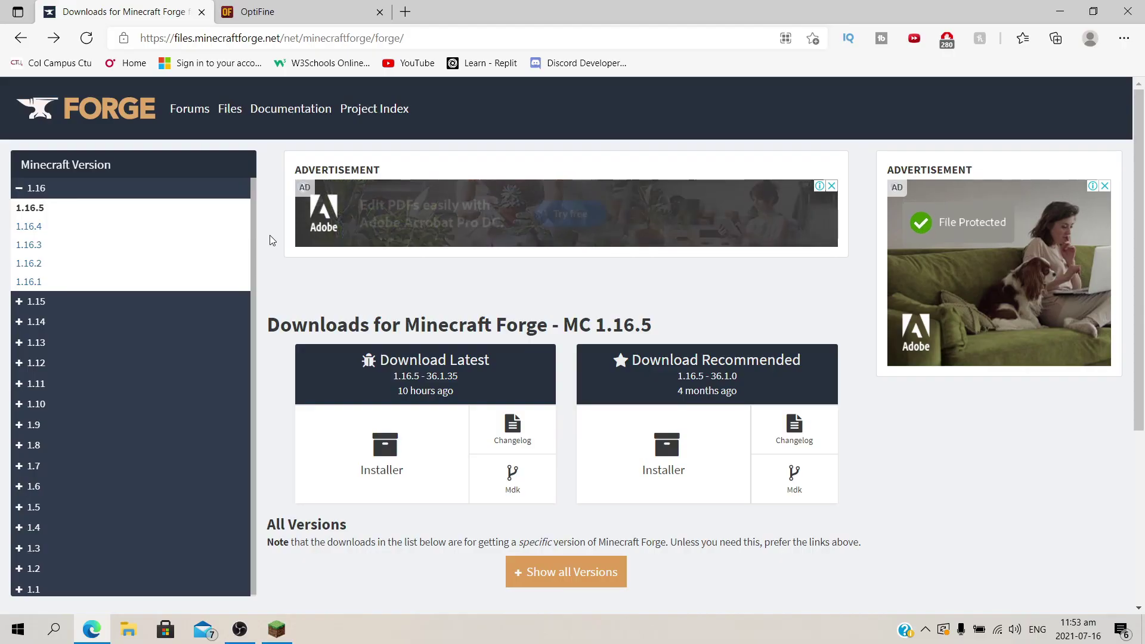
pyautogui.hotkey('ctrl', 'l')
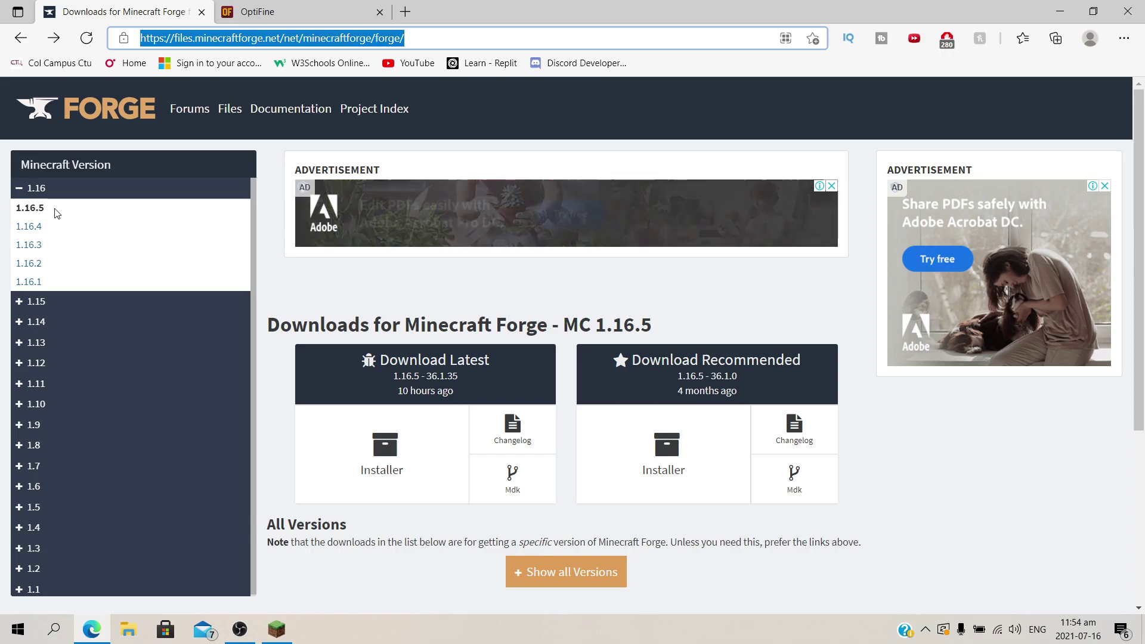
pyautogui.click(45, 245)
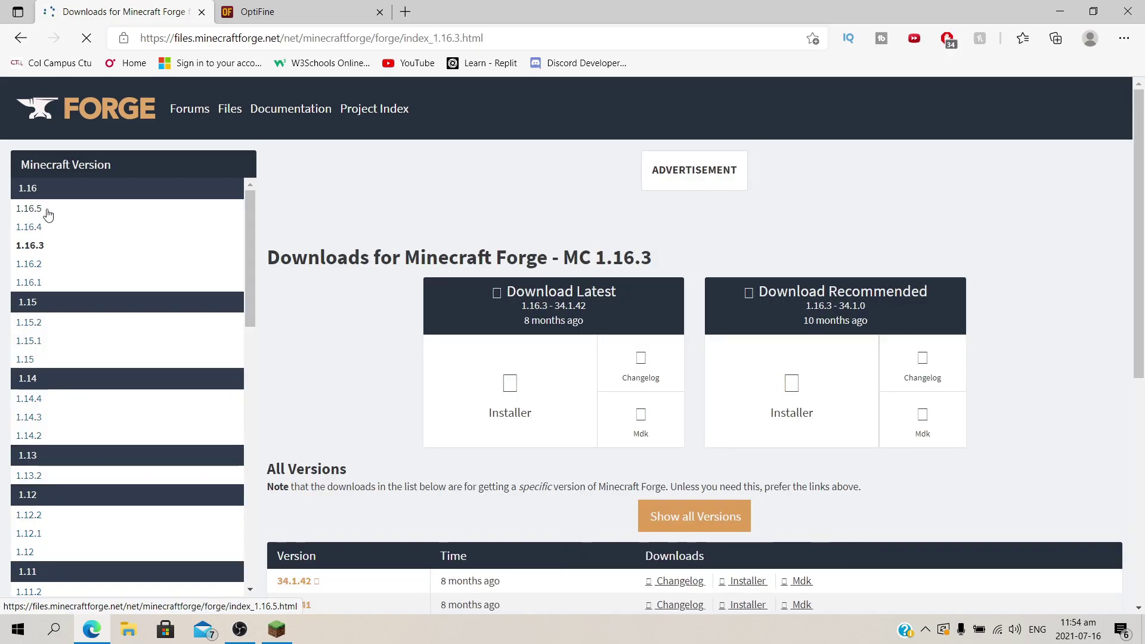
pyautogui.click(48, 213)
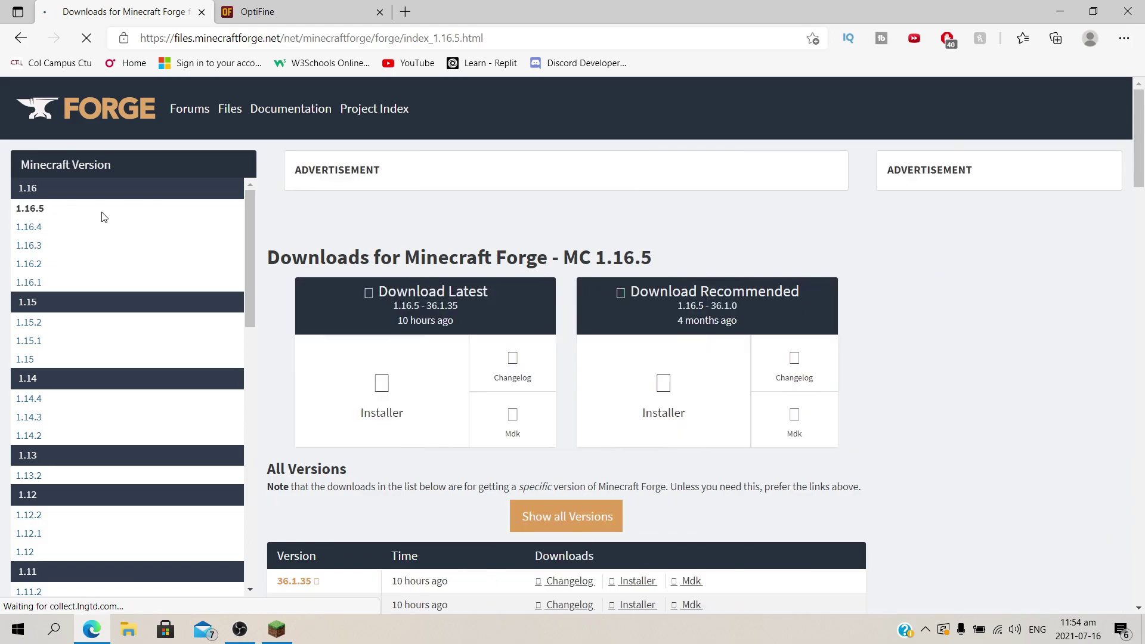
pyautogui.scroll(-1, 620, 394)
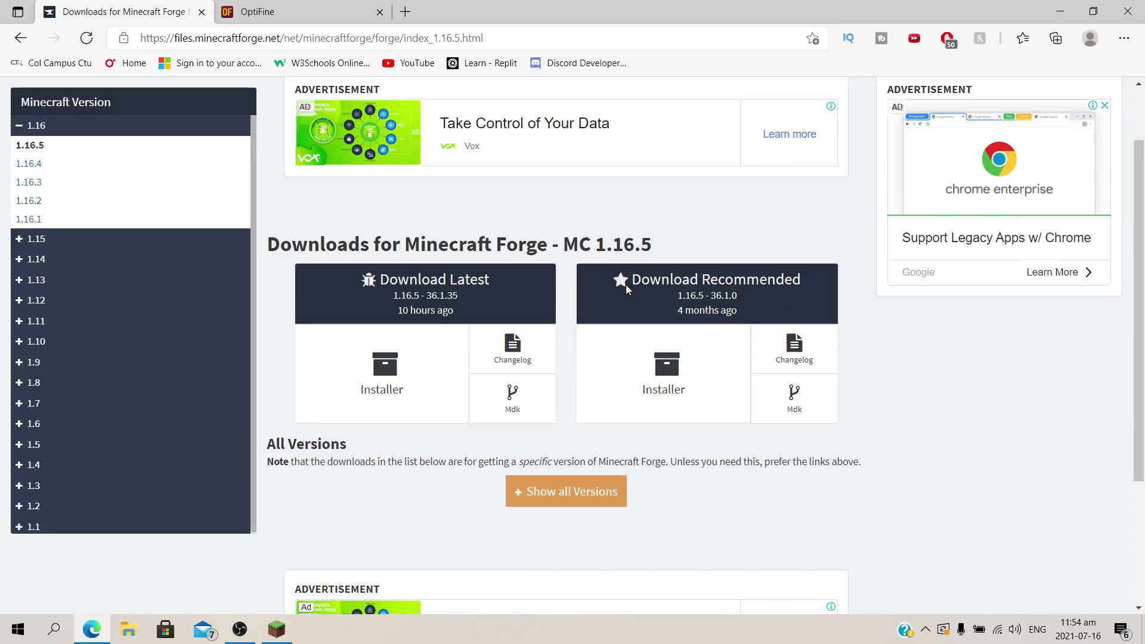
pyautogui.moveTo(631, 280); pyautogui.dragTo(802, 280)
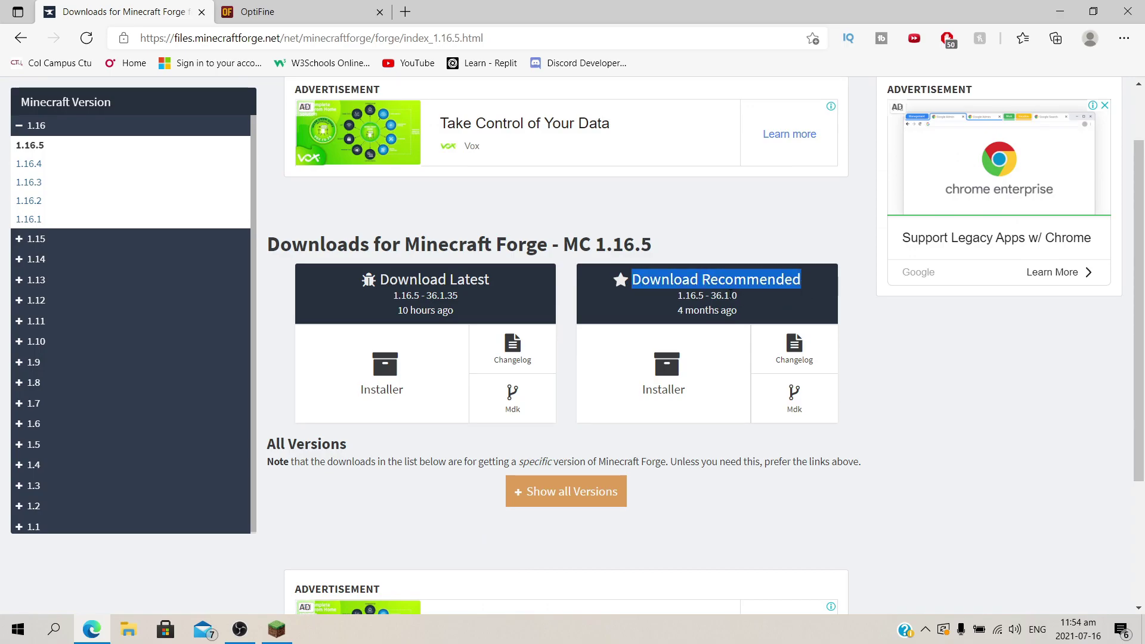
pyautogui.click(650, 322)
# - Download the recommended Forge 1.16.5-36.1.0 installer, skipping the ad, and return to the downloads page
pyautogui.click(653, 386)
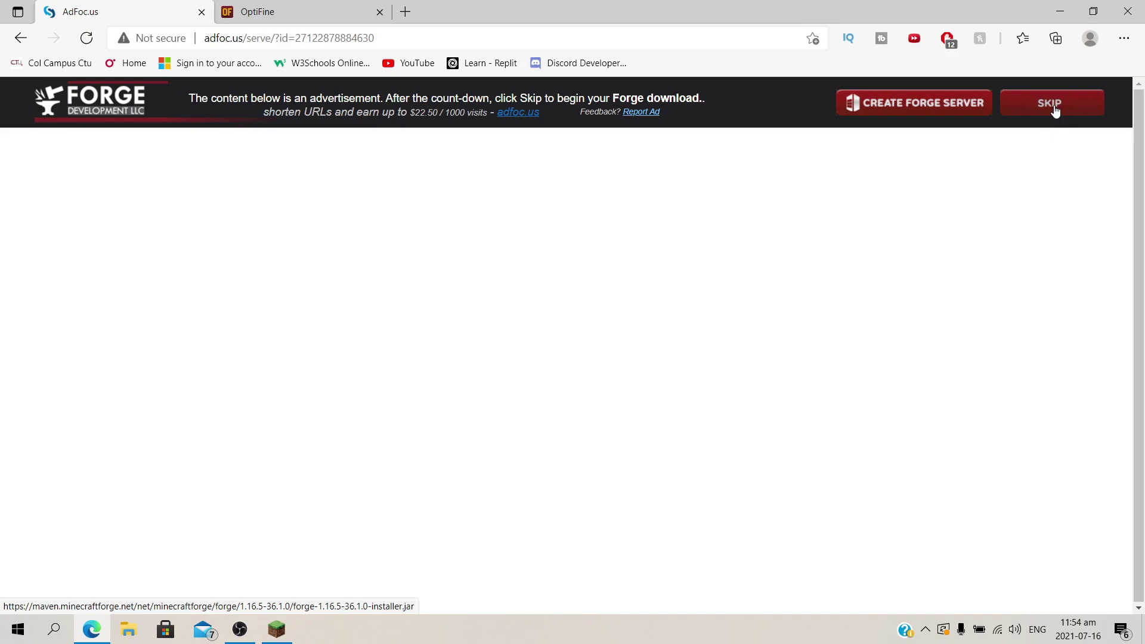
pyautogui.click(1053, 104)
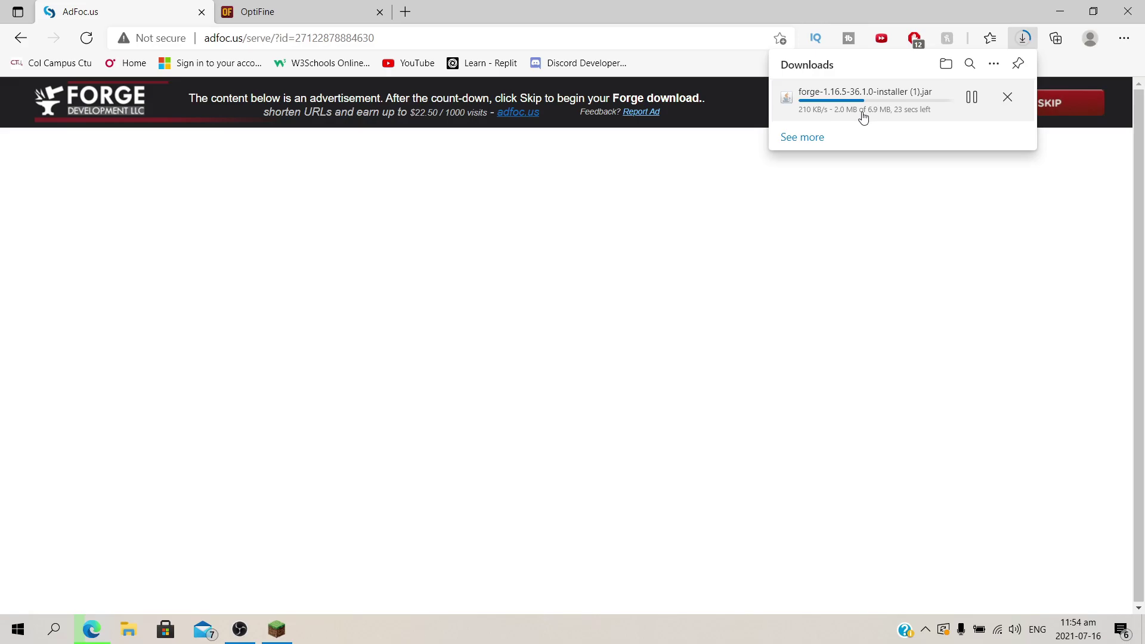
pyautogui.hotkey('alt', 'Left')
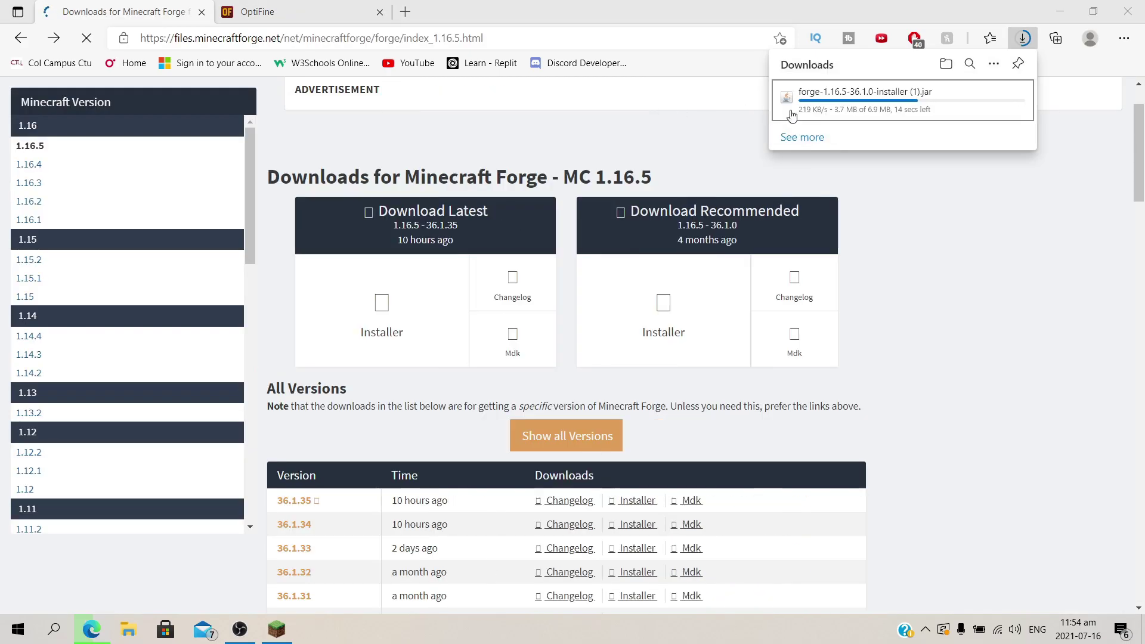
# - On the OptiFine site, open Downloads and show all OptiFine versions
pyautogui.click(286, 11)
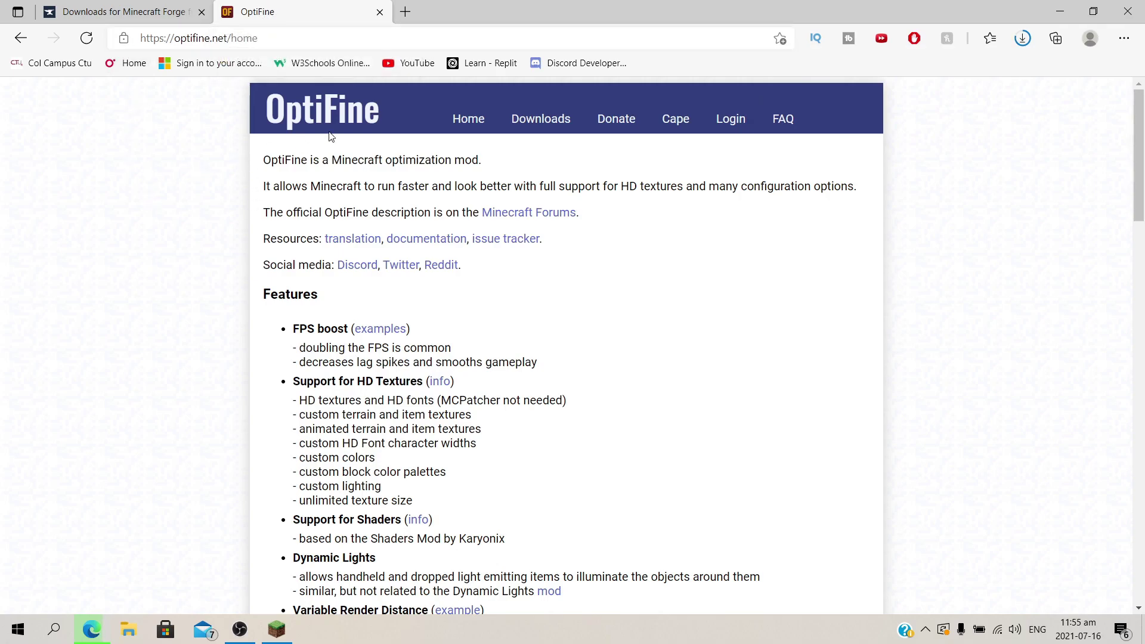
pyautogui.click(550, 123)
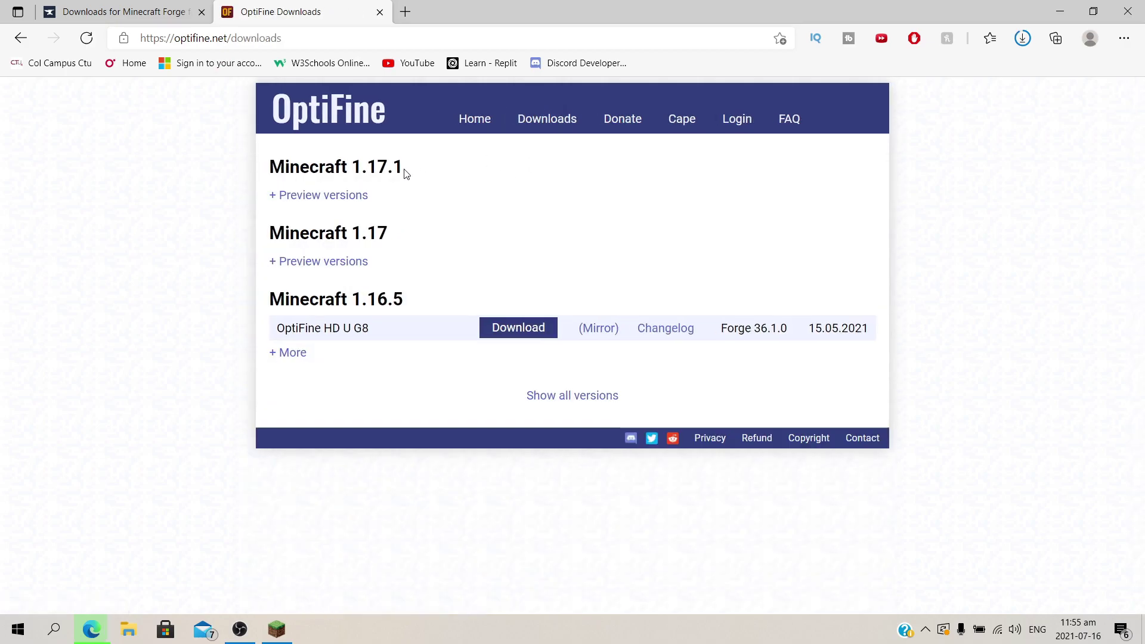
pyautogui.click(550, 397)
pyautogui.scroll(-15, 526, 392)
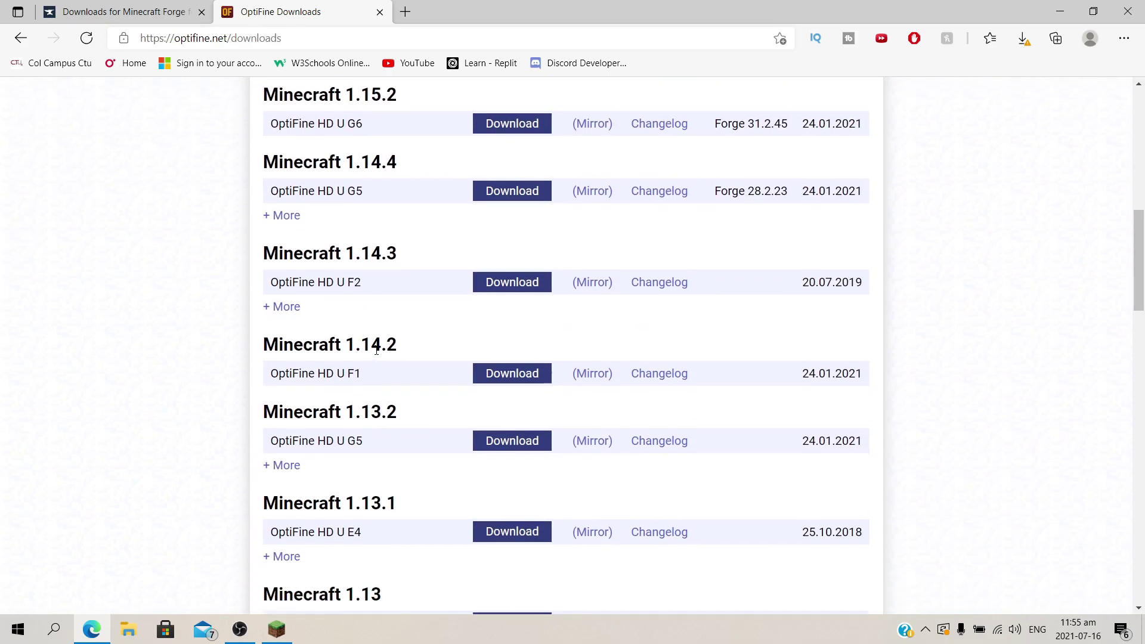
pyautogui.scroll(-4, 397, 384)
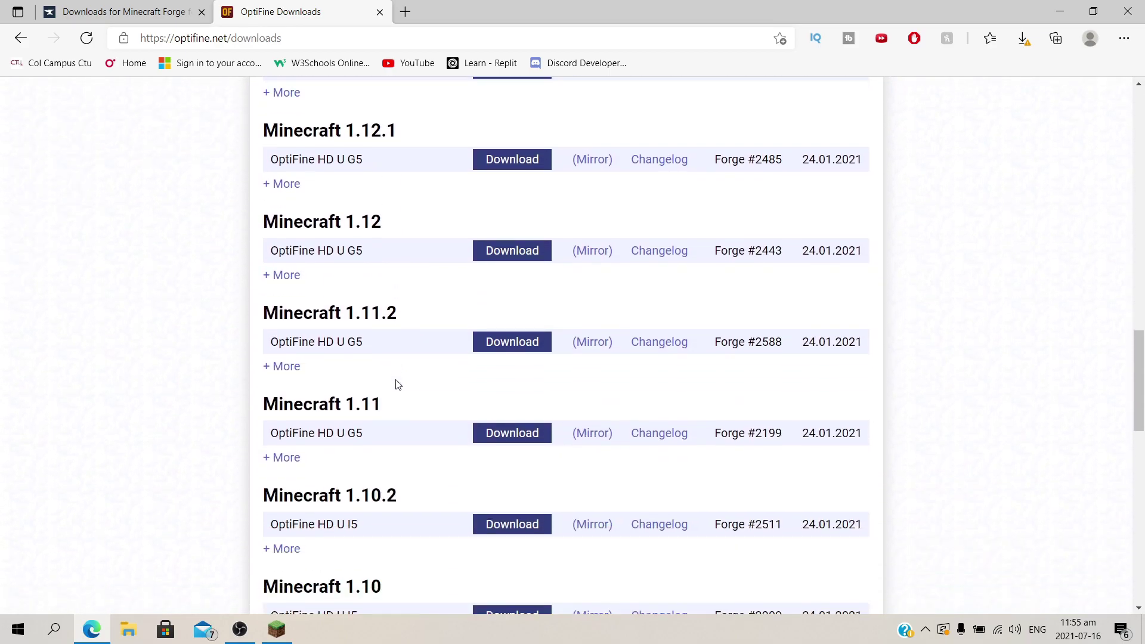
pyautogui.scroll(4, 307, 290)
# - Find the Minecraft 1.16.5 section and open the OptiFine HD U G8 download
pyautogui.click(145, 5)
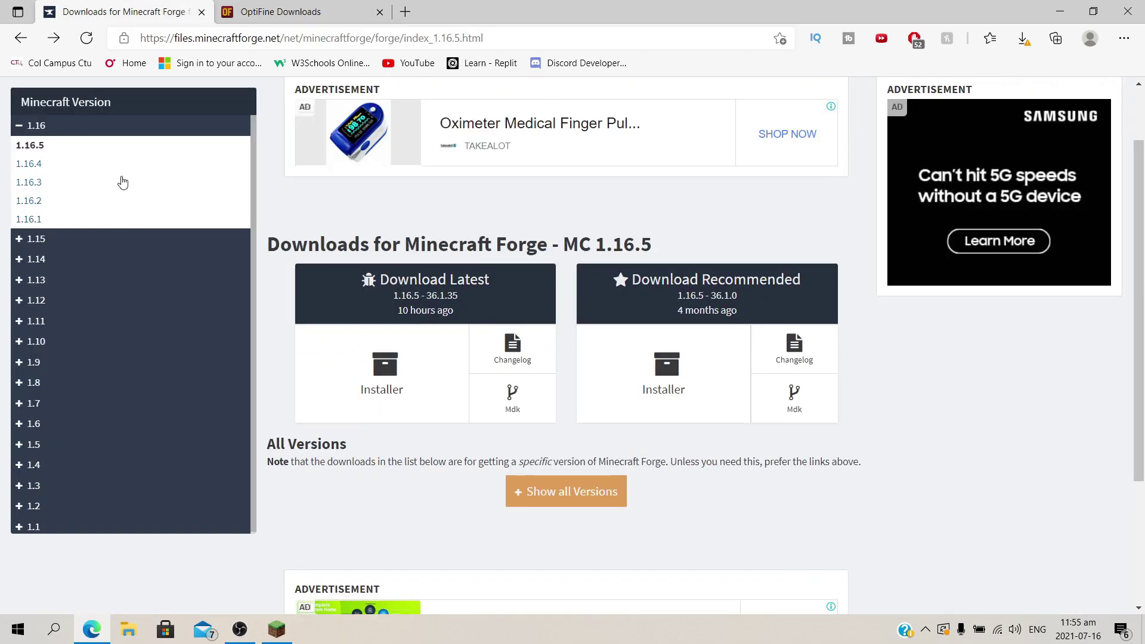
pyautogui.click(345, 7)
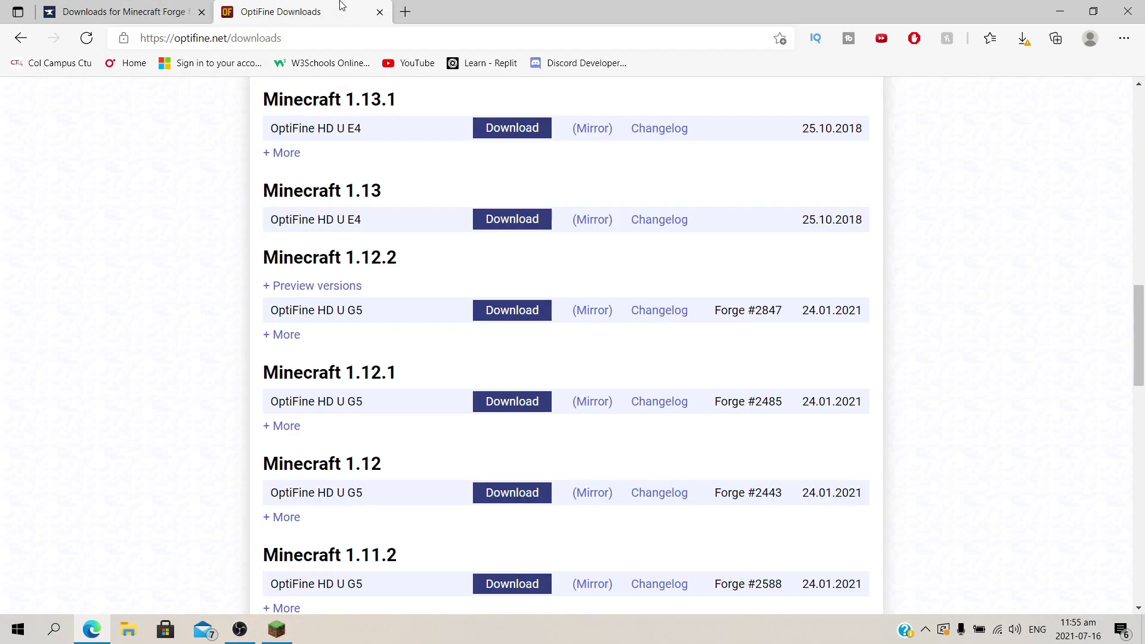
pyautogui.scroll(12, 393, 236)
pyautogui.scroll(6, 394, 245)
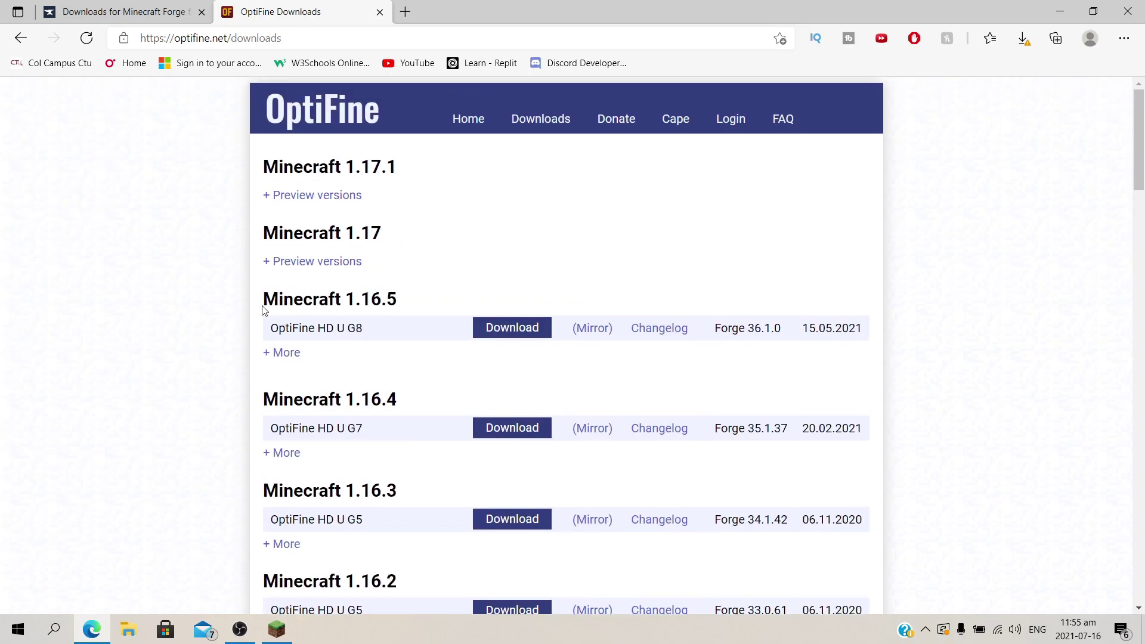
pyautogui.moveTo(264, 310); pyautogui.dragTo(440, 302)
pyautogui.click(444, 304)
pyautogui.click(593, 330)
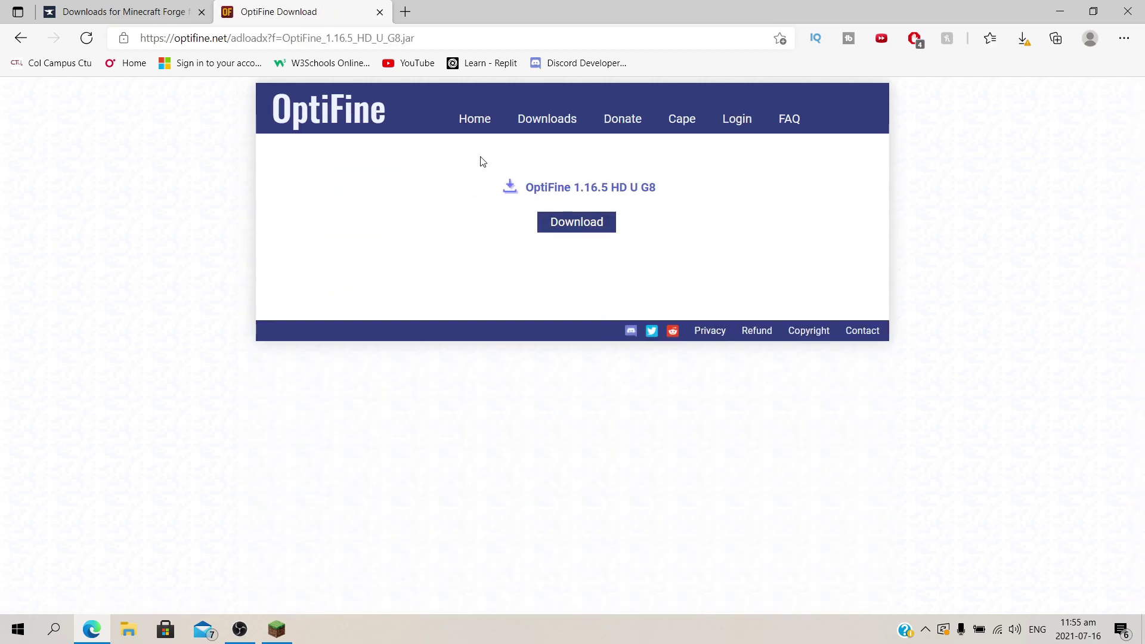
# - Download the OptiFine 1.16.5 HD U G8 jar, allowing multiple files, and keep both blocked jars
pyautogui.click(557, 227)
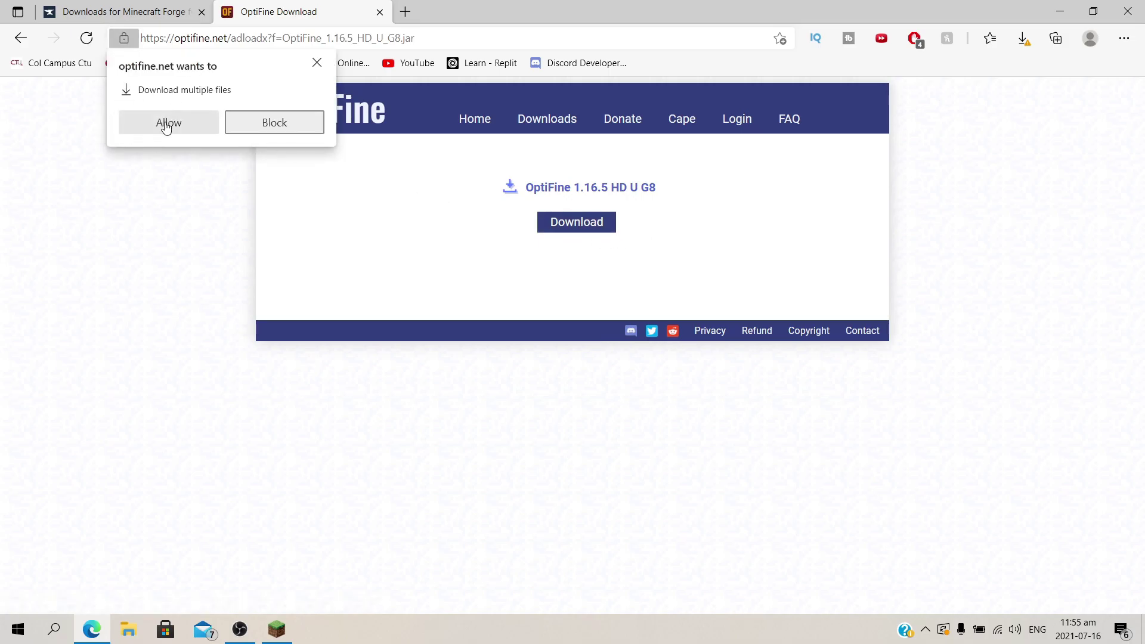
pyautogui.click(167, 126)
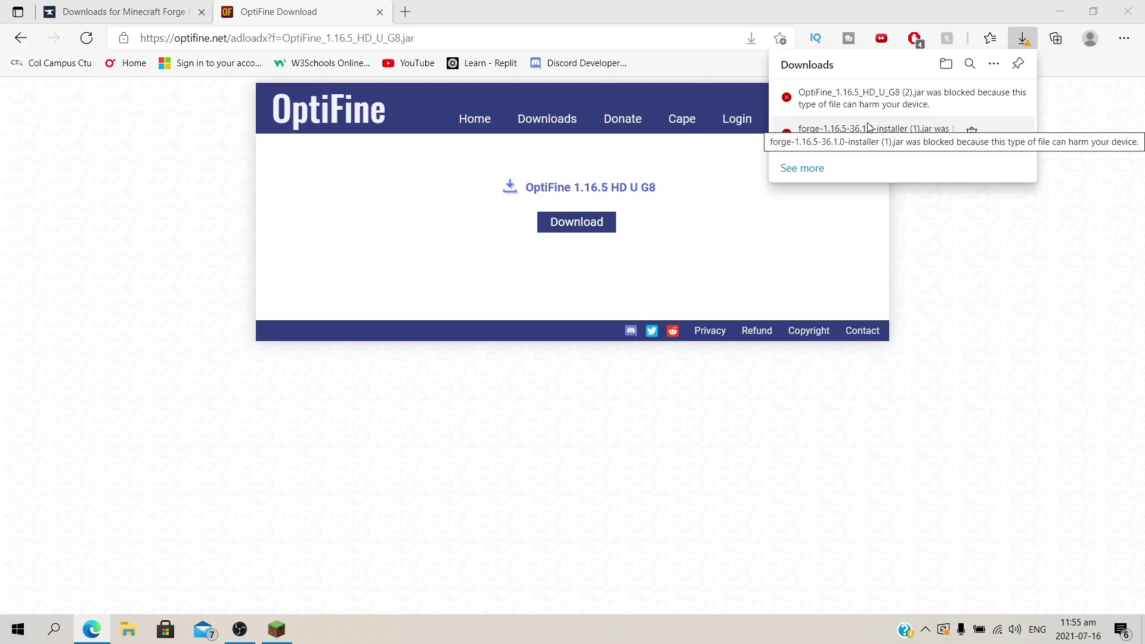
pyautogui.click(1006, 101)
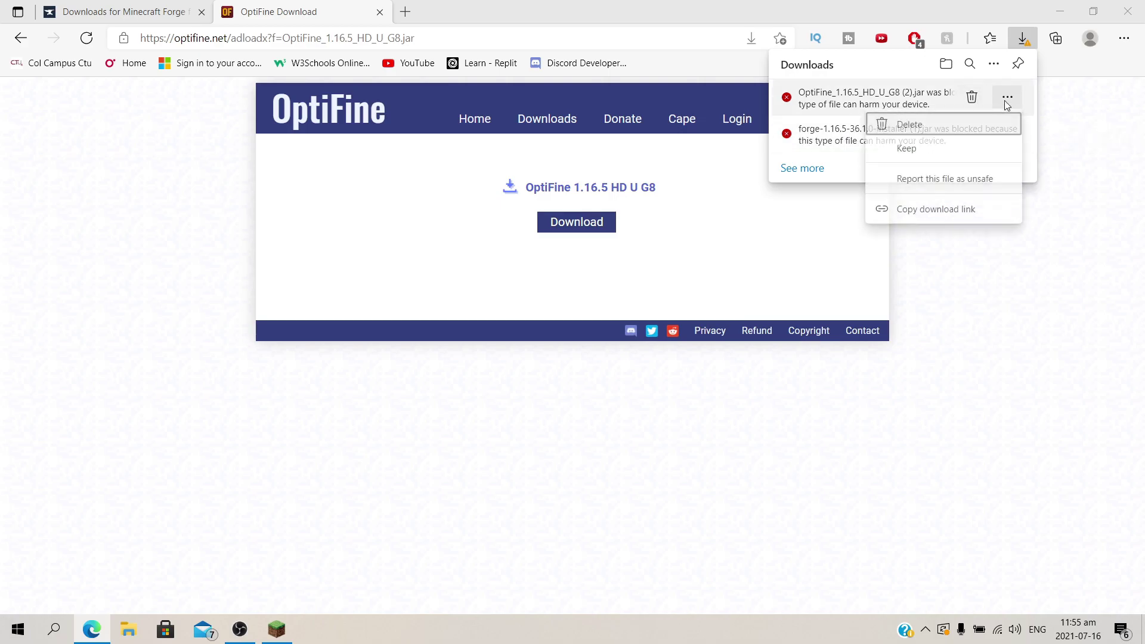
pyautogui.click(919, 149)
pyautogui.click(1004, 139)
pyautogui.click(937, 201)
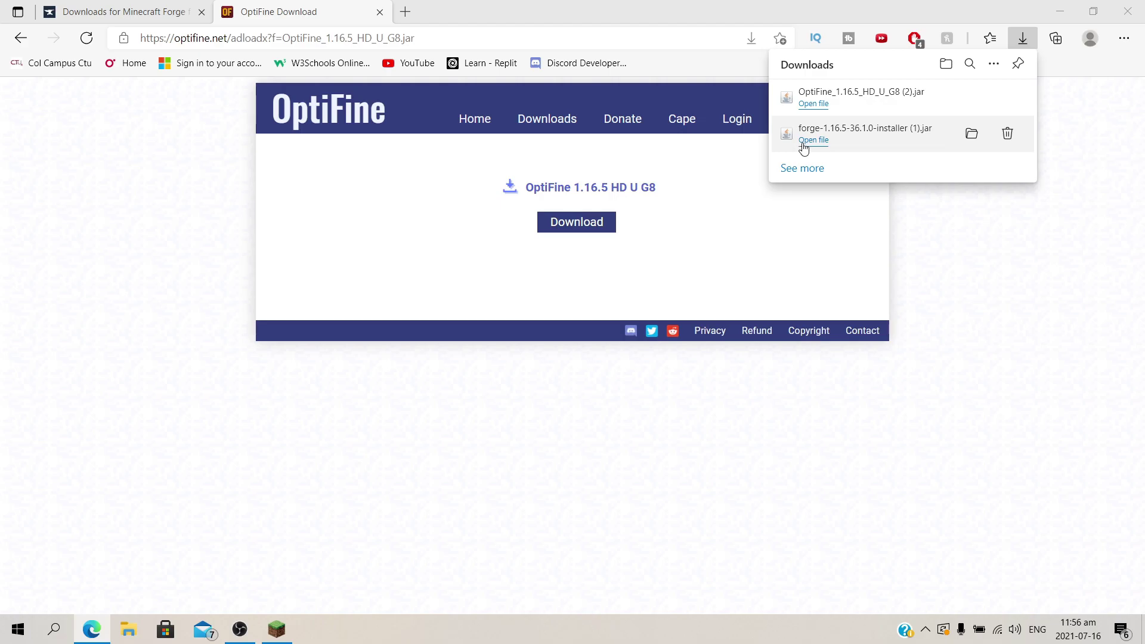
# - Run the Forge installer, install the 1.16.5-forge-36.1.0 client, and confirm the success message
pyautogui.click(813, 141)
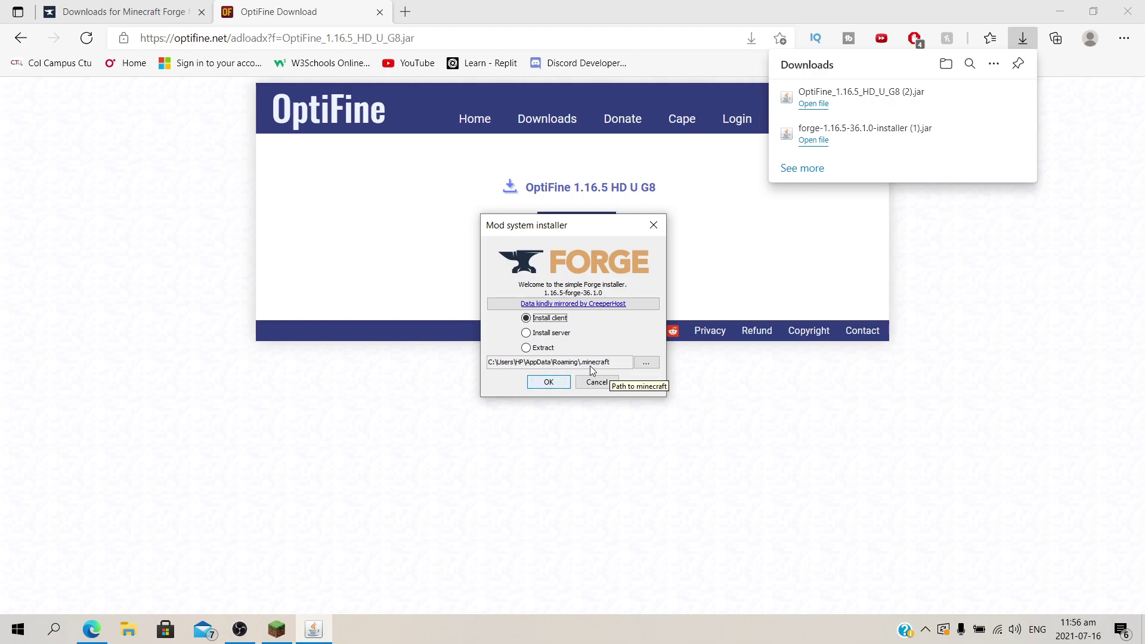
pyautogui.click(548, 383)
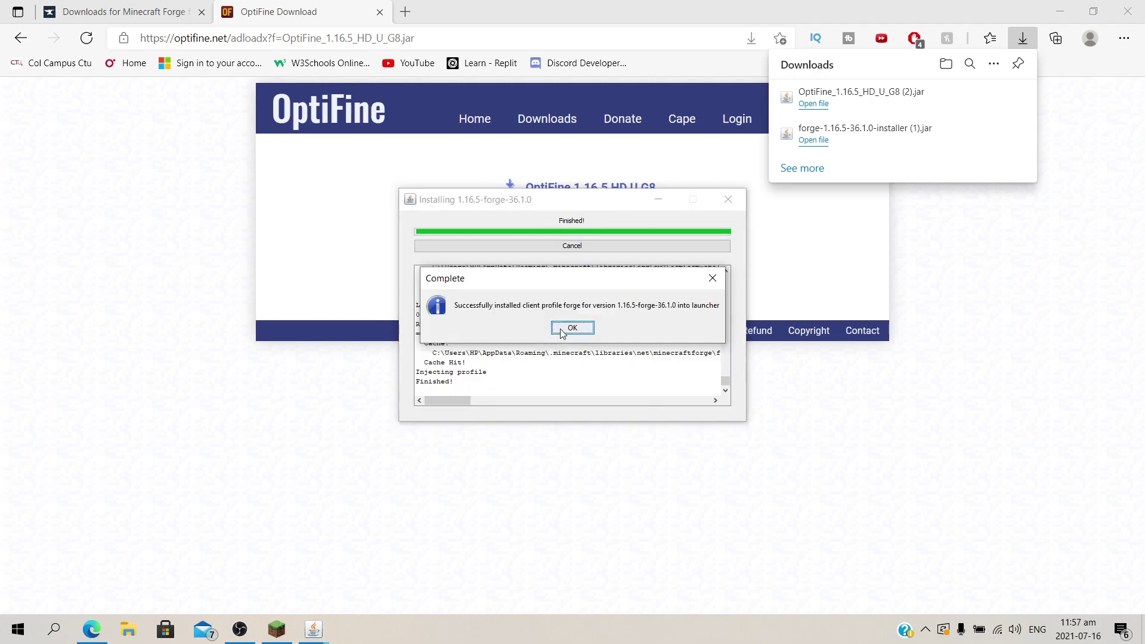
pyautogui.click(562, 329)
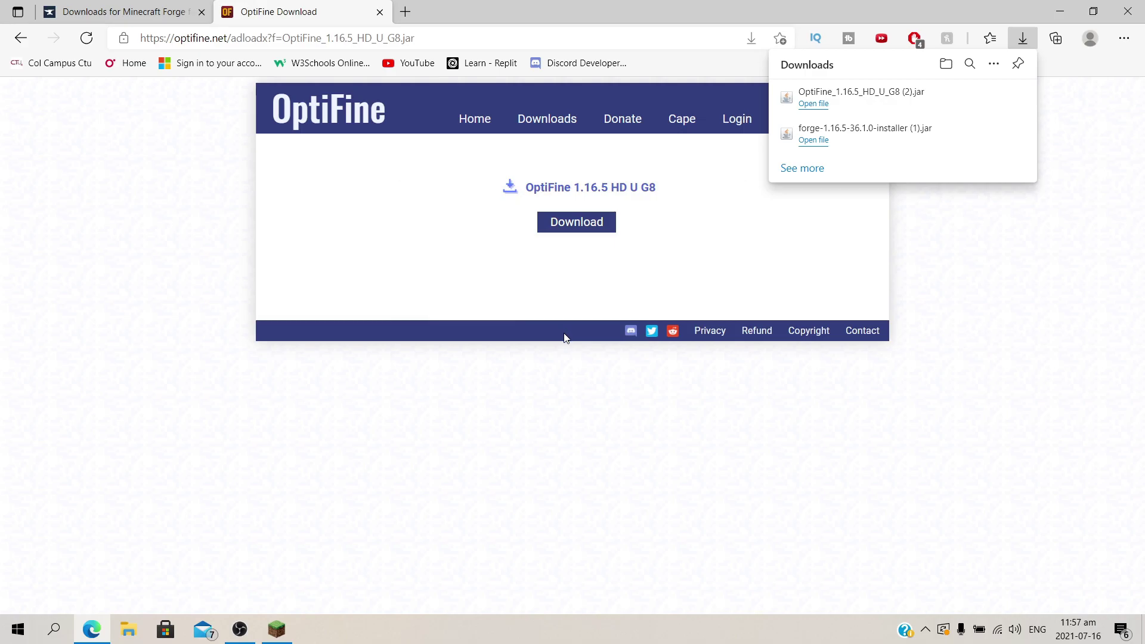
# - Run %appdata% from the Win+R box to open the Roaming folder
pyautogui.press('super+r')
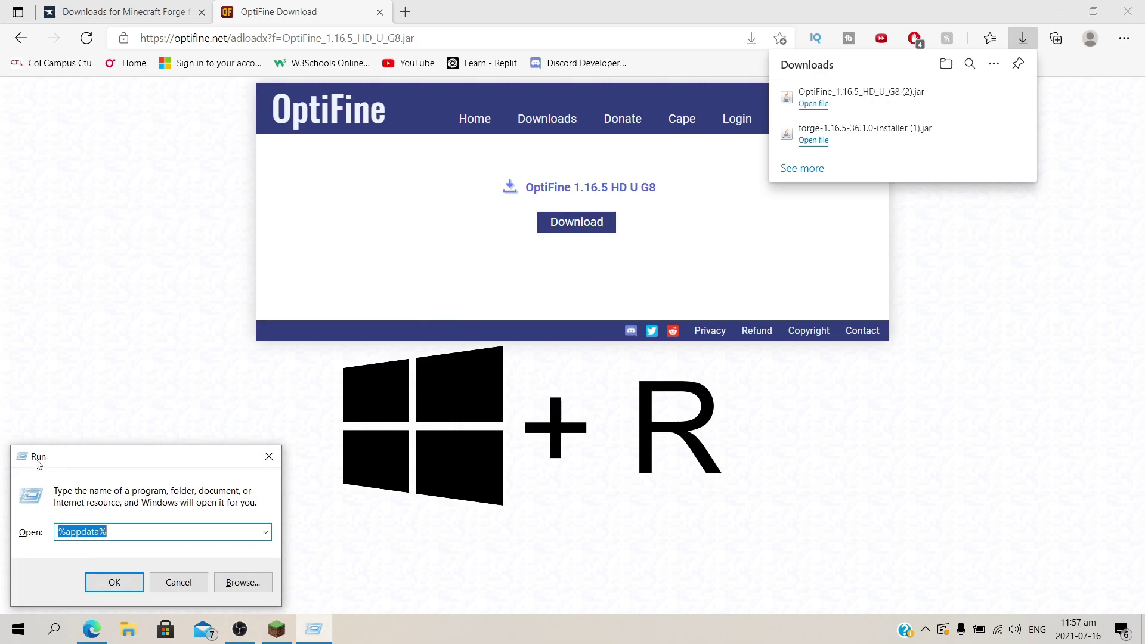
pyautogui.press('BackSpace')
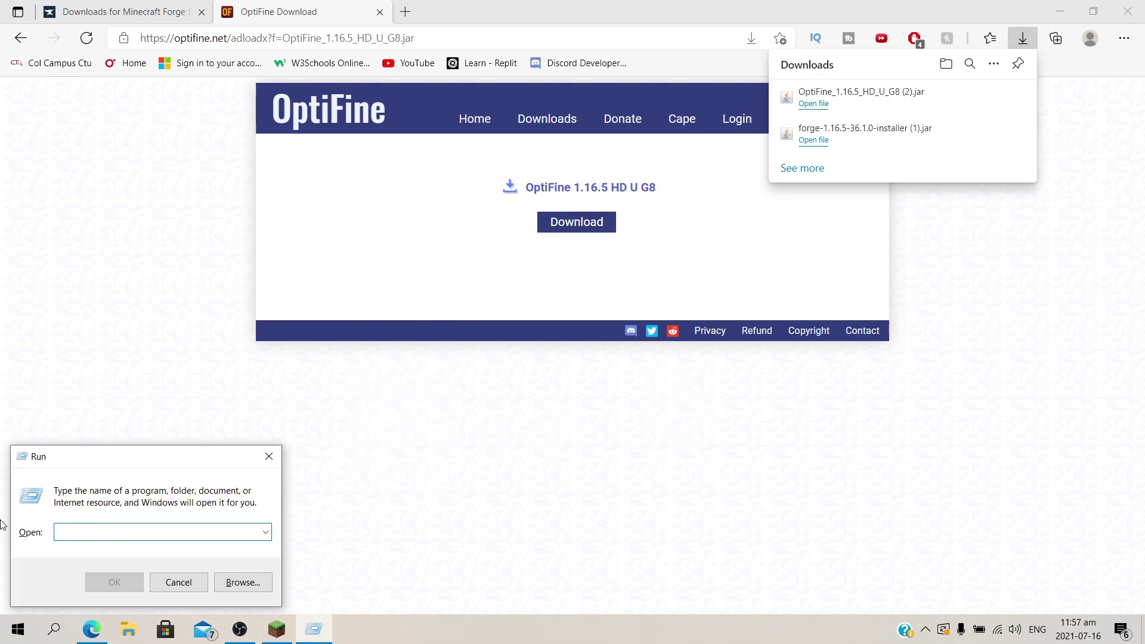
pyautogui.write('%')
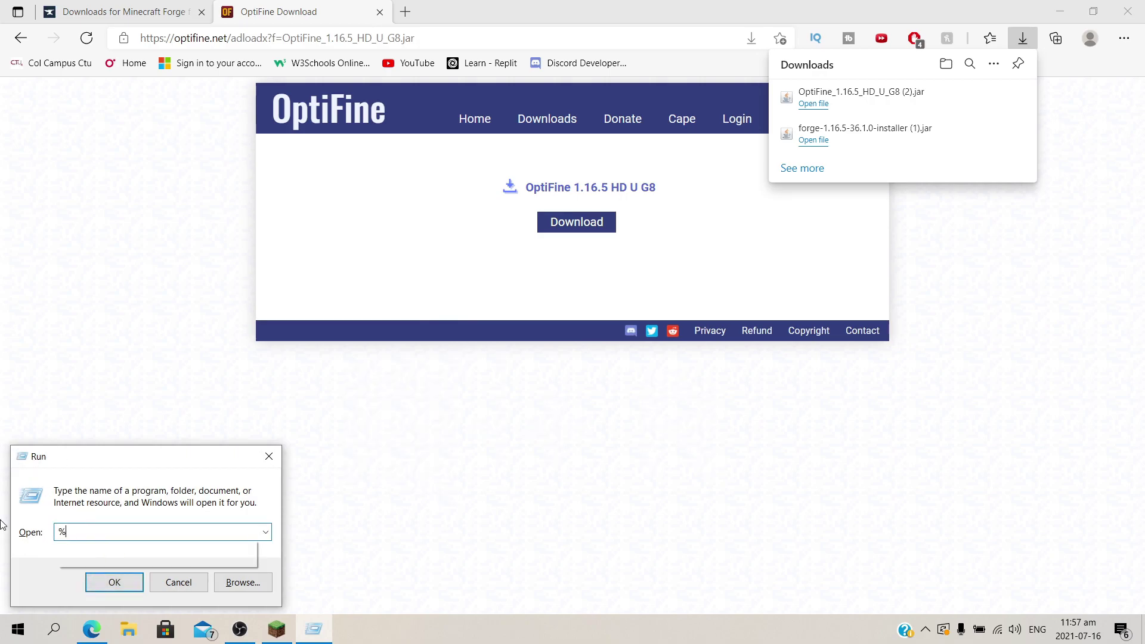
pyautogui.write('appdata%')
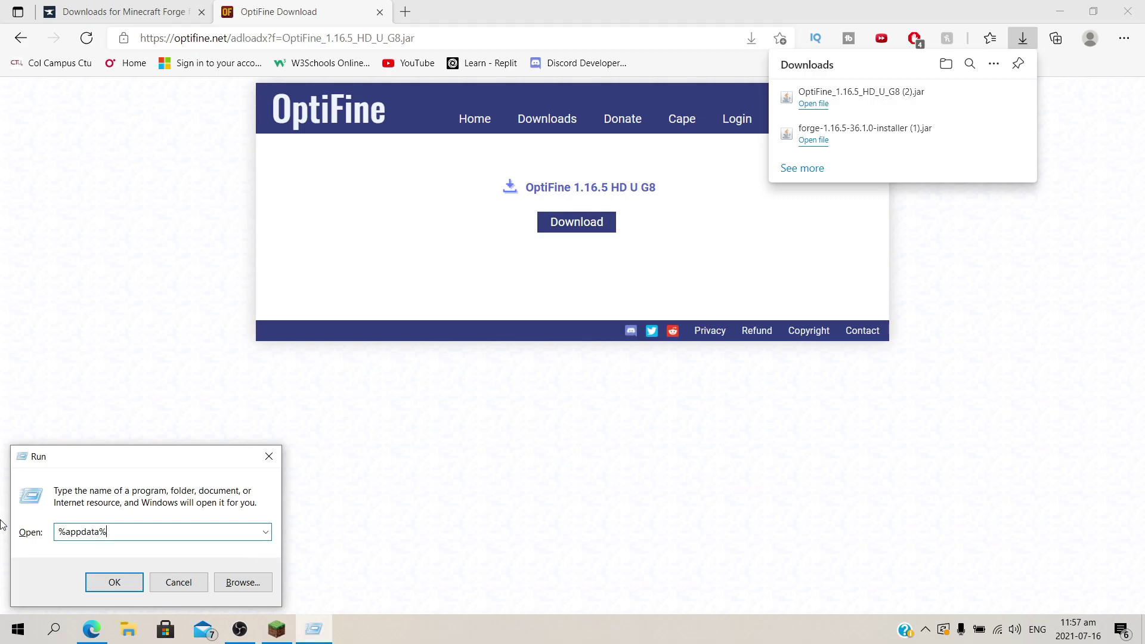
pyautogui.press('Return')
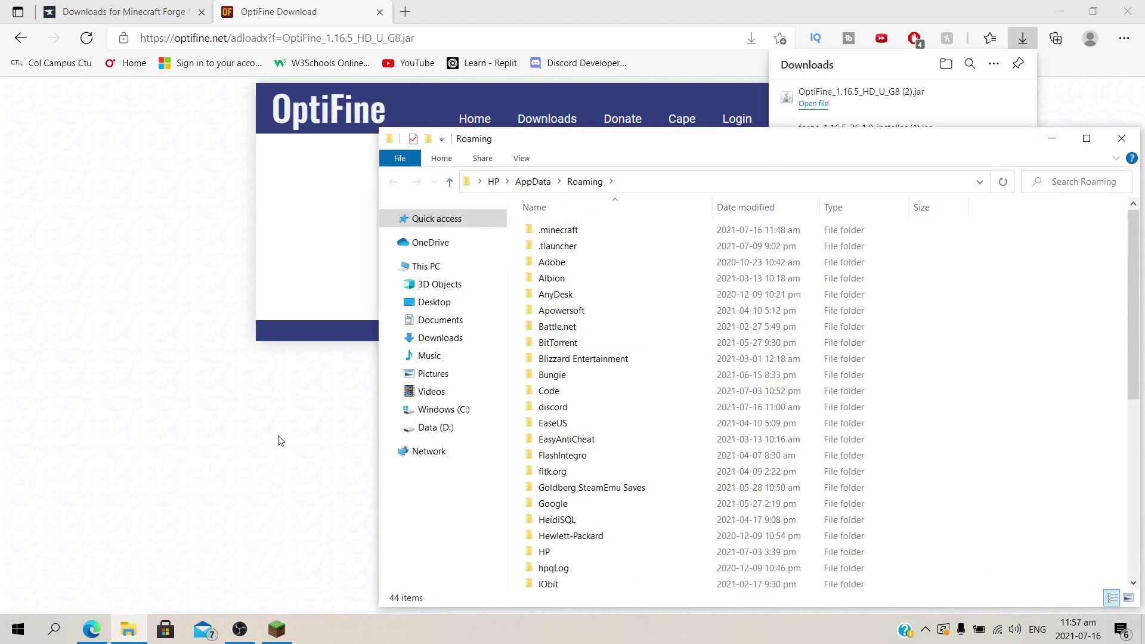
# - Open the .minecraft\mods folder in File Explorer
pyautogui.moveTo(656, 141); pyautogui.dragTo(517, 101)
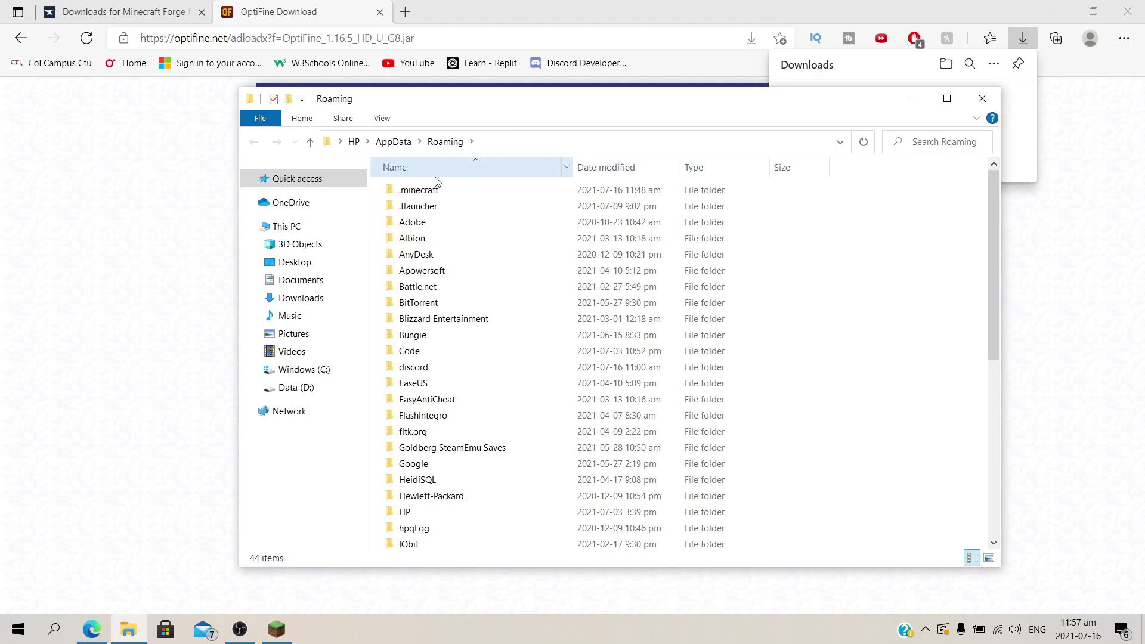
pyautogui.doubleClick(420, 190)
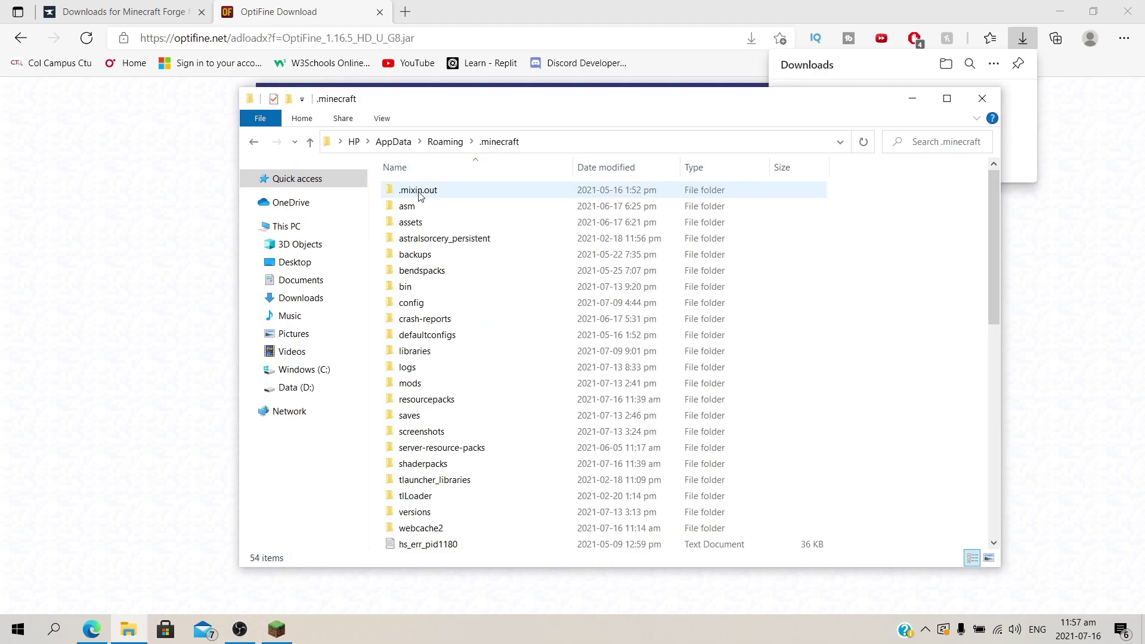
pyautogui.click(424, 387)
pyautogui.doubleClick(425, 387)
pyautogui.moveTo(477, 98); pyautogui.dragTo(272, 136)
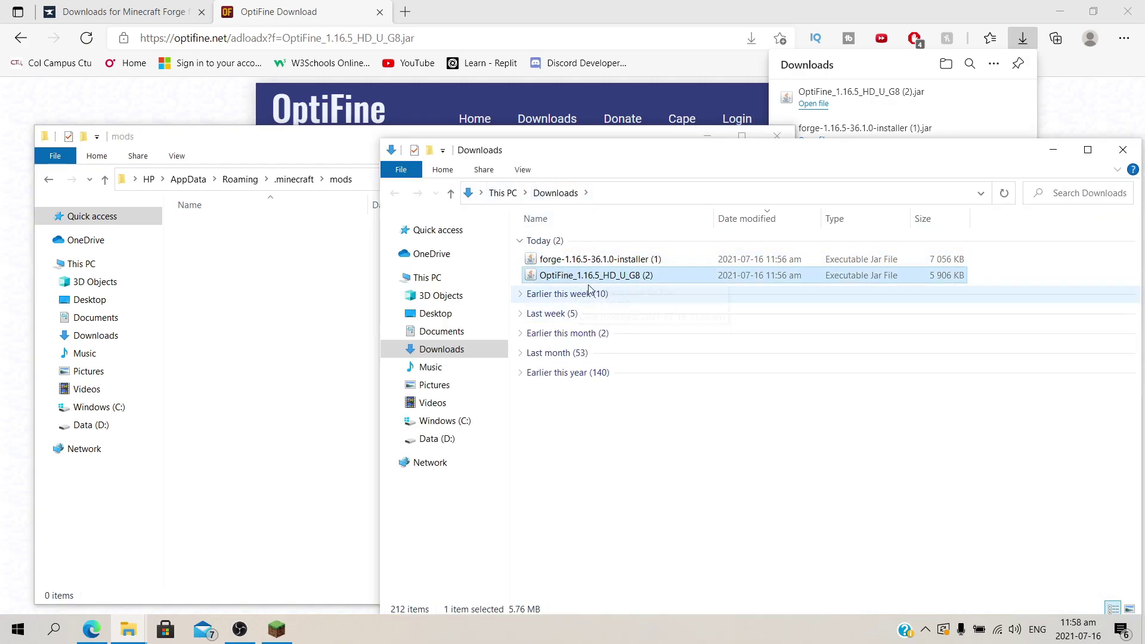
# - Move OptiFine_1.16.5_HD_U_G8 (2).jar from Downloads into mods, close both windows, return to the launcher
pyautogui.moveTo(573, 276); pyautogui.dragTo(259, 294)
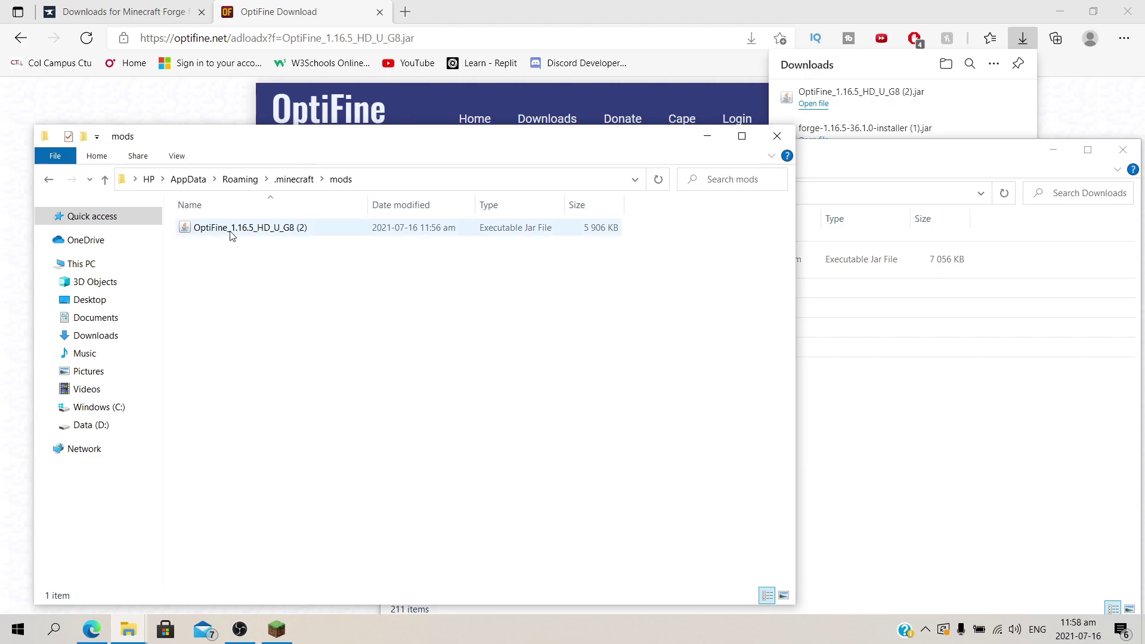
pyautogui.click(777, 136)
pyautogui.moveTo(851, 158); pyautogui.dragTo(793, 163)
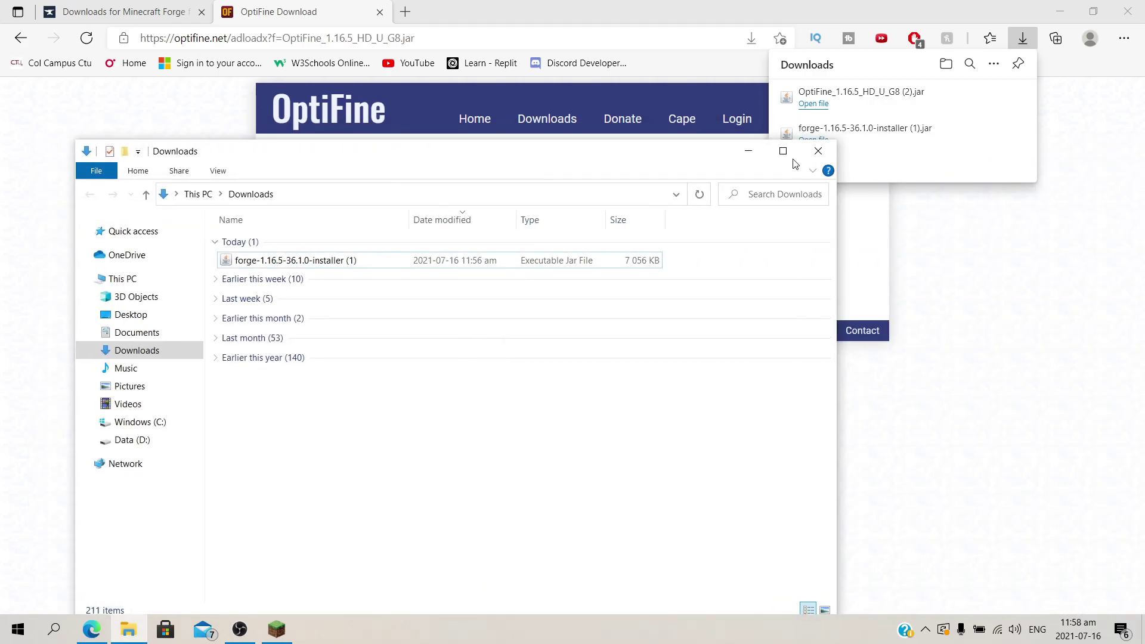
pyautogui.click(818, 151)
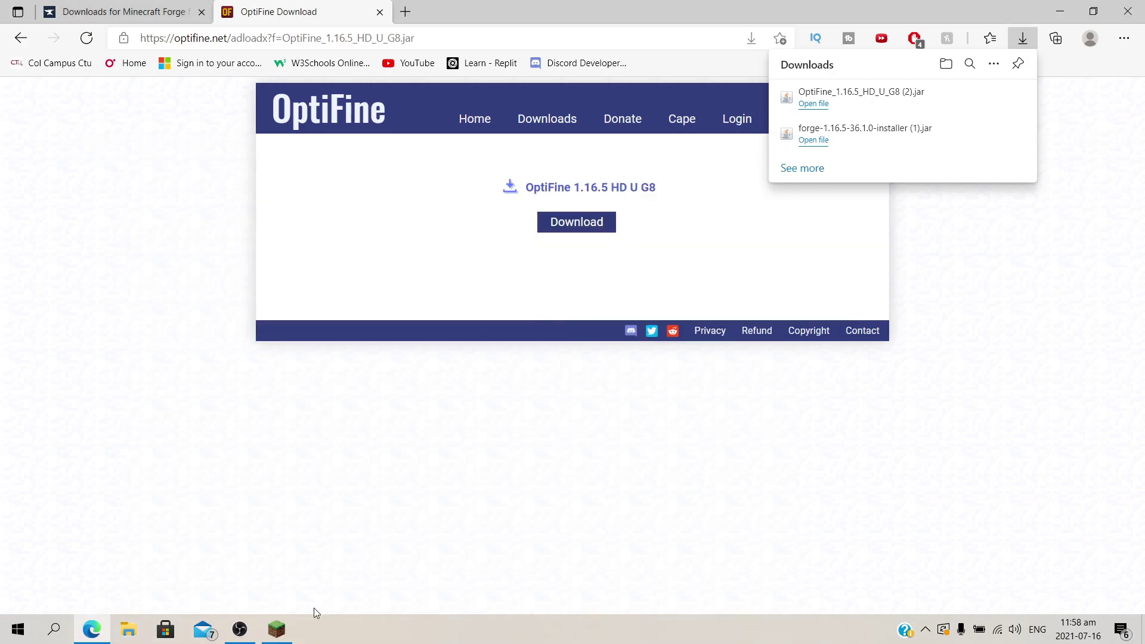
pyautogui.click(287, 632)
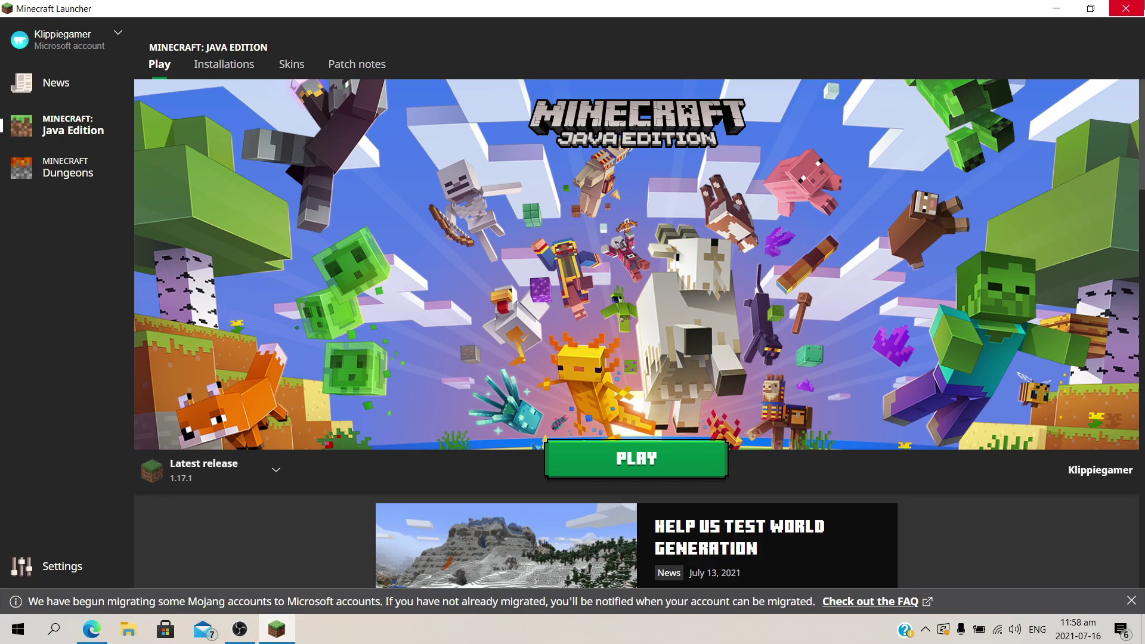
# - Select the forge 1.16.5-forge-36.1.0 installation in the launcher
pyautogui.click(1126, 8)
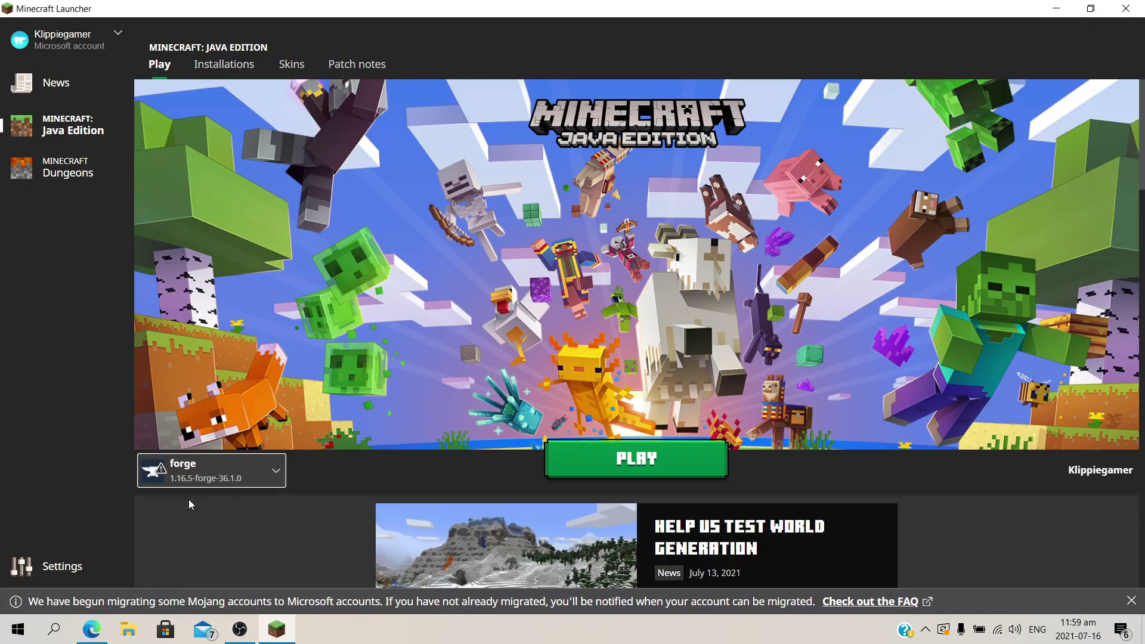
pyautogui.click(212, 469)
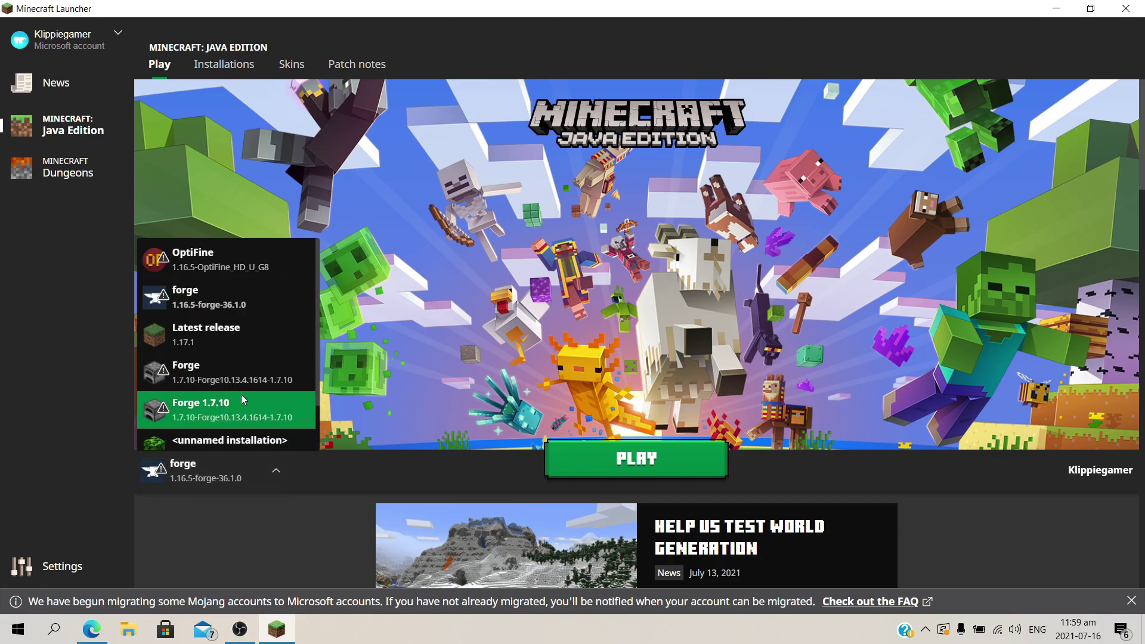
pyautogui.click(231, 458)
pyautogui.click(270, 480)
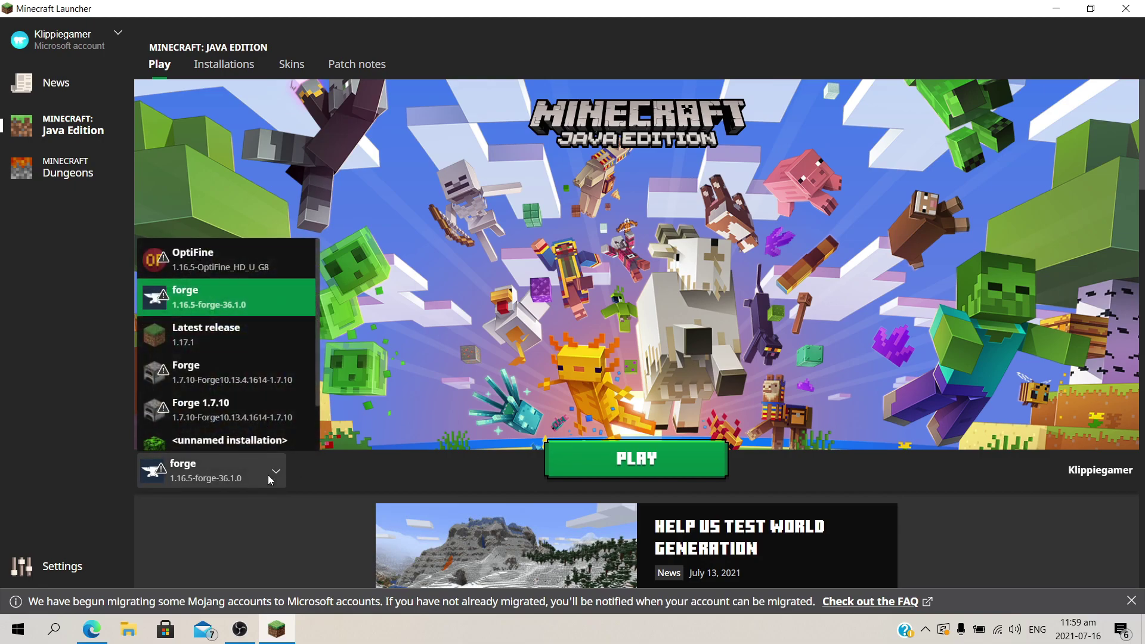
pyautogui.scroll(-1, 197, 382)
pyautogui.scroll(1, 197, 358)
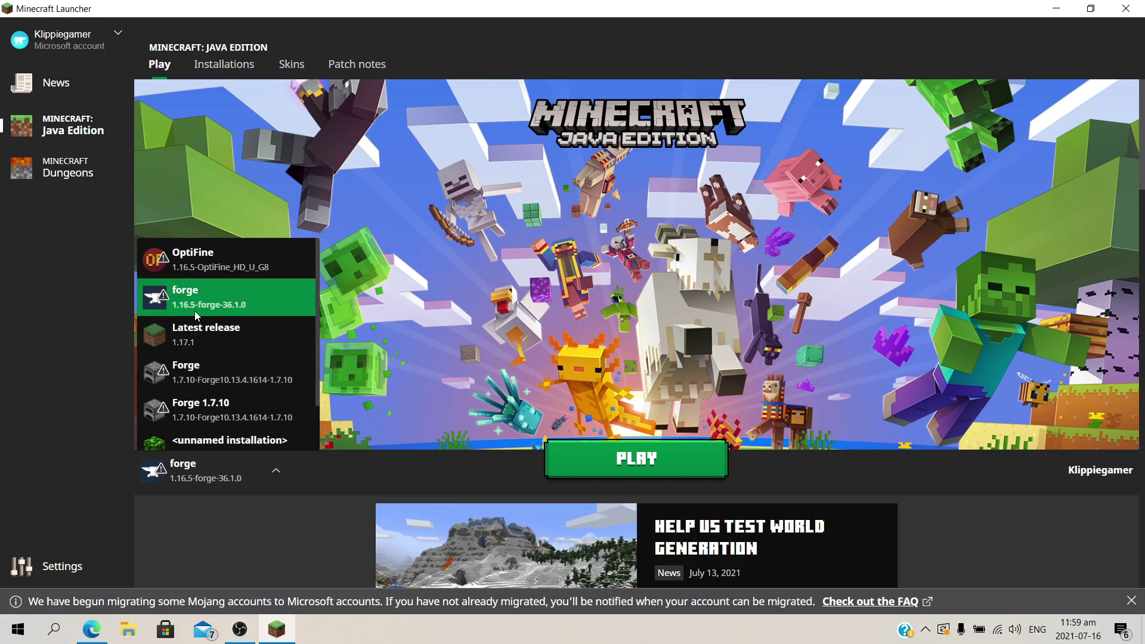
pyautogui.click(194, 305)
# - Check the OptiFine jar in the mods folder, close it, and launch the game with Forge
pyautogui.hotkey('alt', 'Tab')
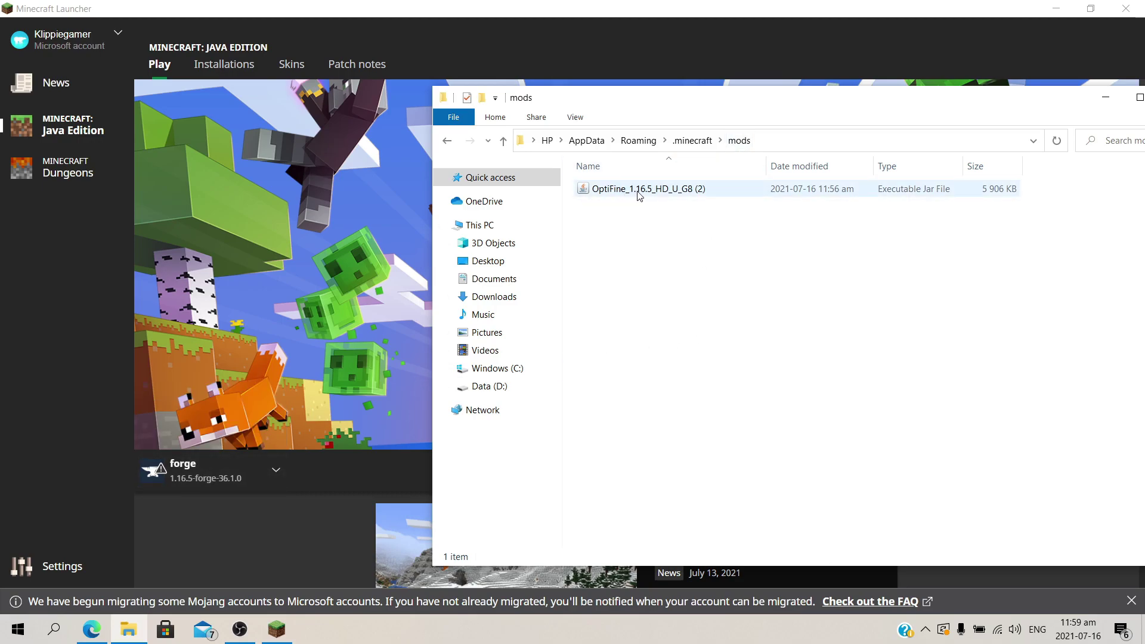
pyautogui.moveTo(886, 100); pyautogui.dragTo(537, 106)
pyautogui.click(854, 105)
pyautogui.click(642, 470)
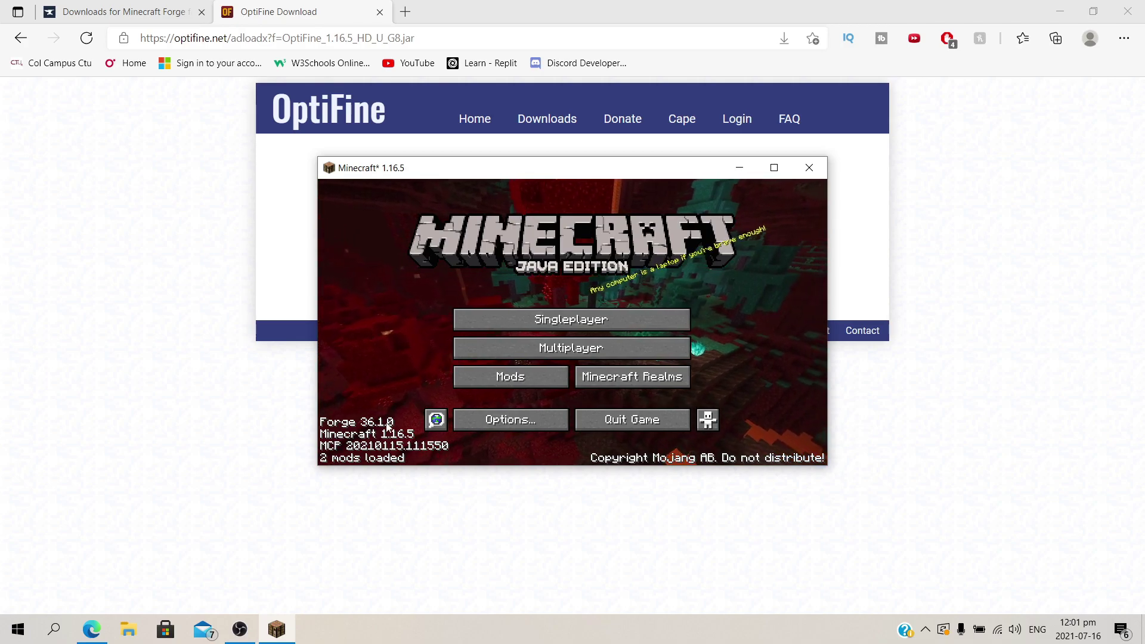
pyautogui.click(512, 424)
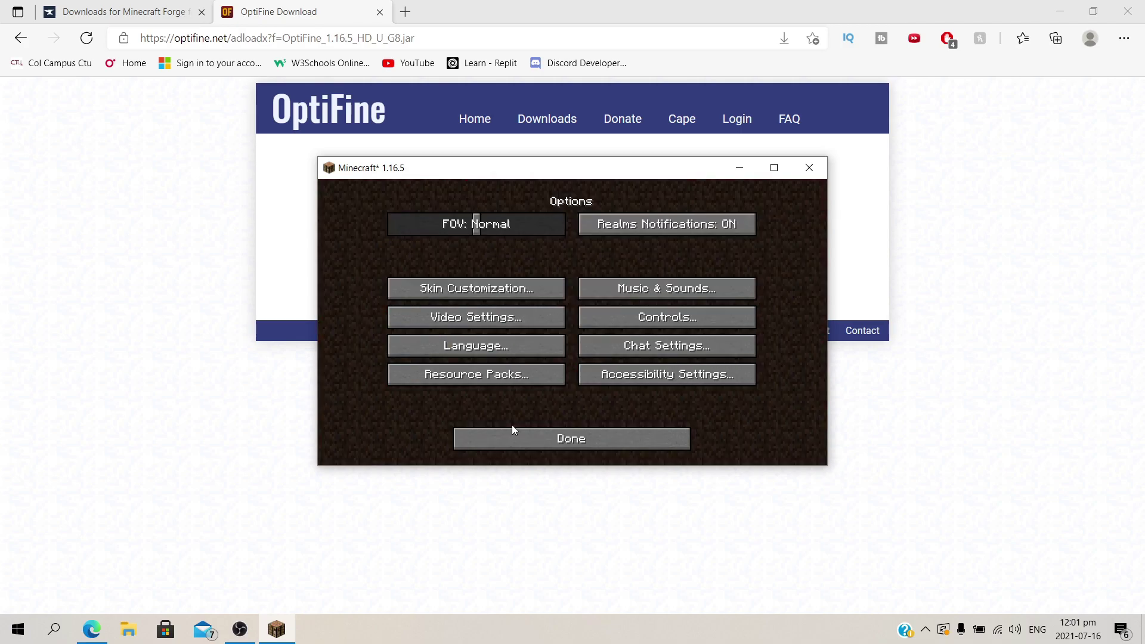
pyautogui.click(498, 323)
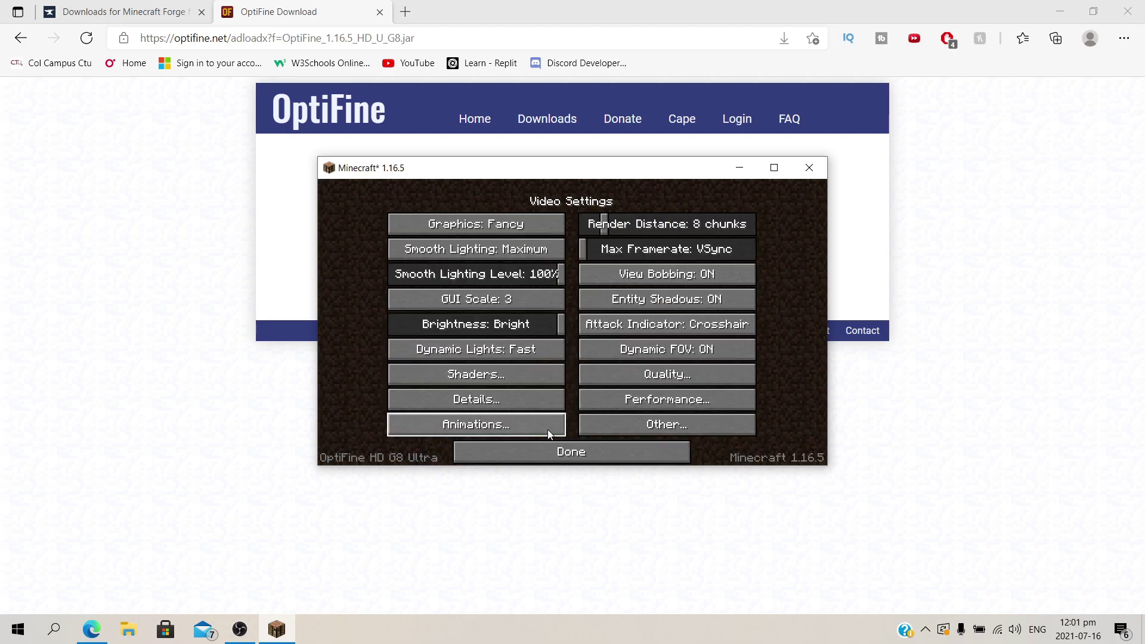
pyautogui.click(528, 375)
pyautogui.click(542, 453)
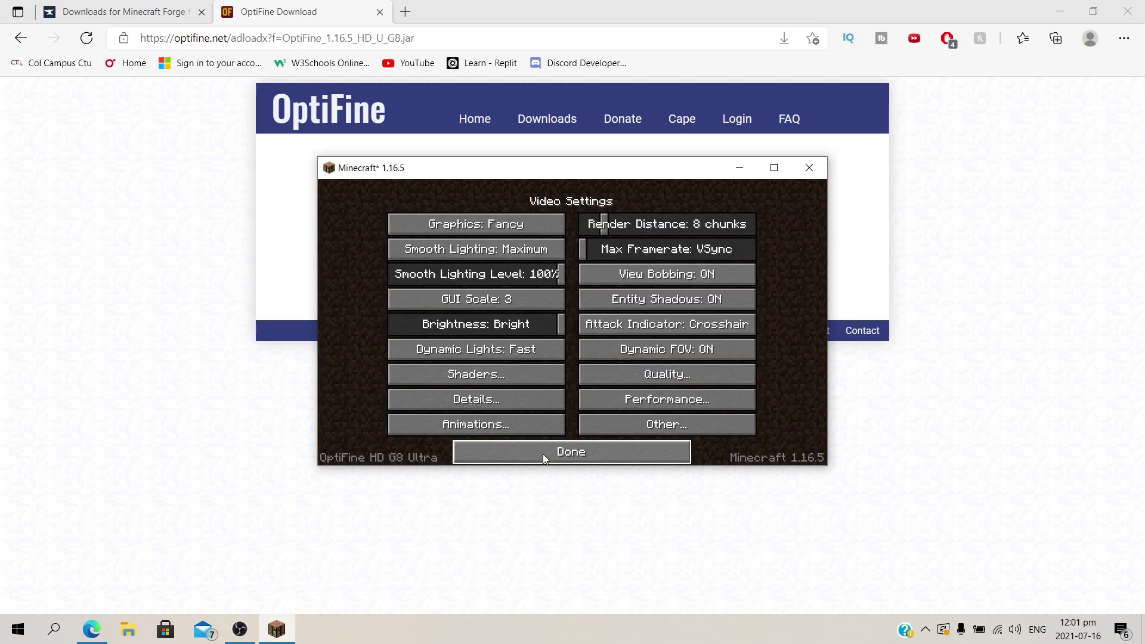
pyautogui.click(594, 376)
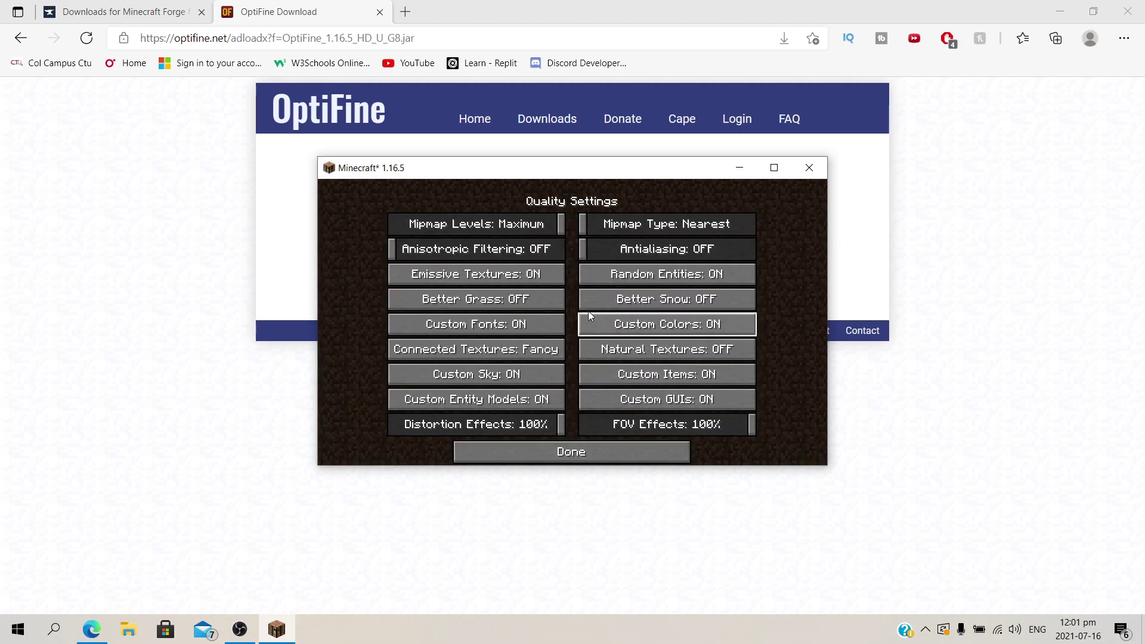
pyautogui.click(594, 452)
pyautogui.click(614, 401)
pyautogui.click(608, 449)
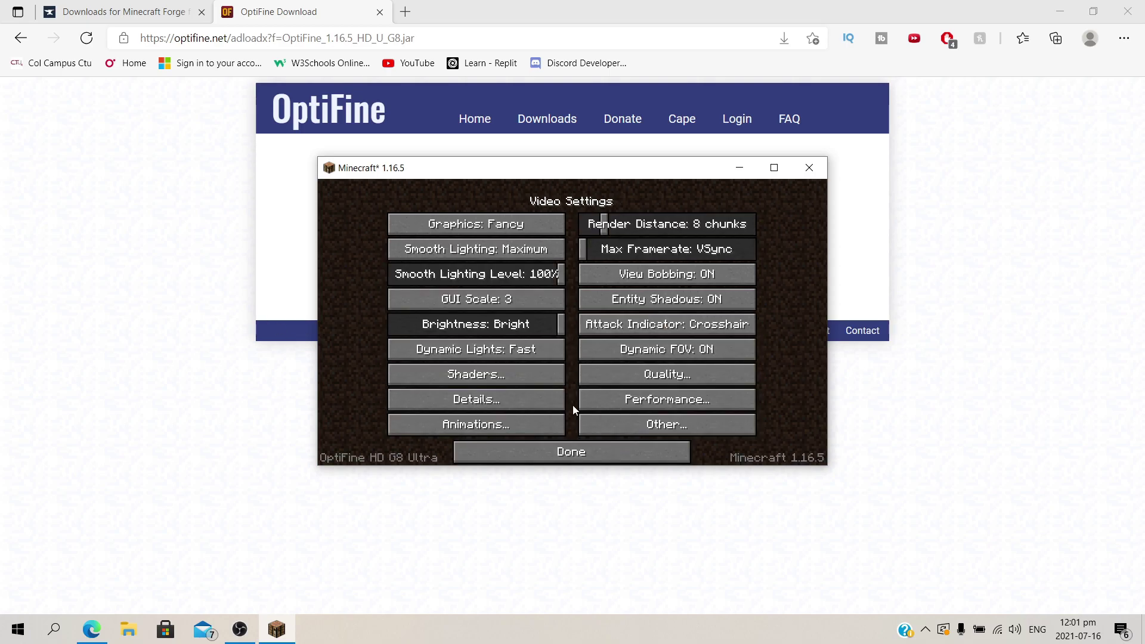
pyautogui.click(565, 445)
pyautogui.click(563, 442)
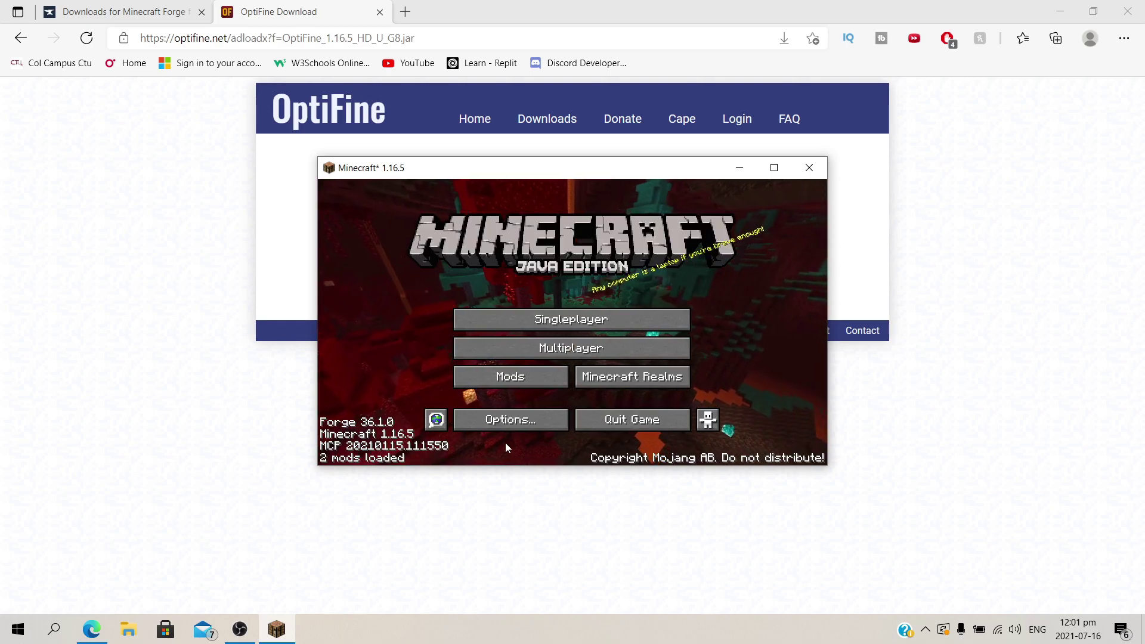